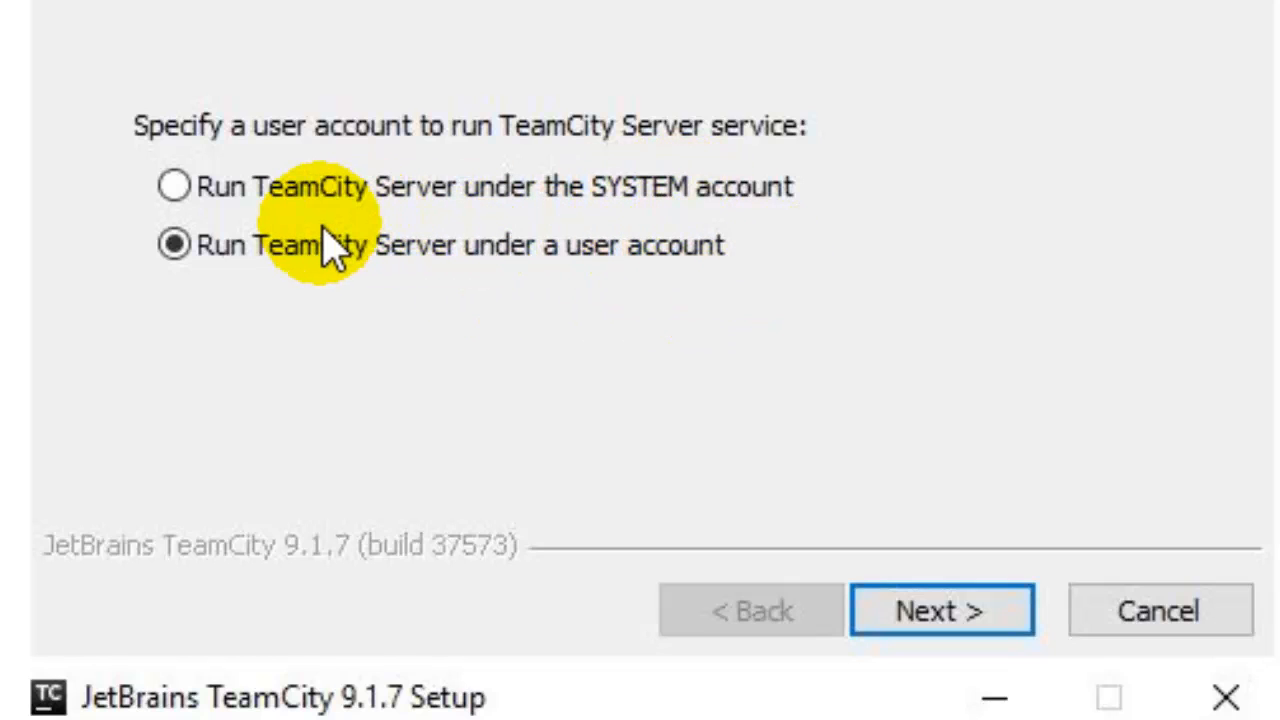
# Review the TeamCity installation guide's service account, service startup and build agent property screens
pyautogui.scroll(-10, 336, 250)
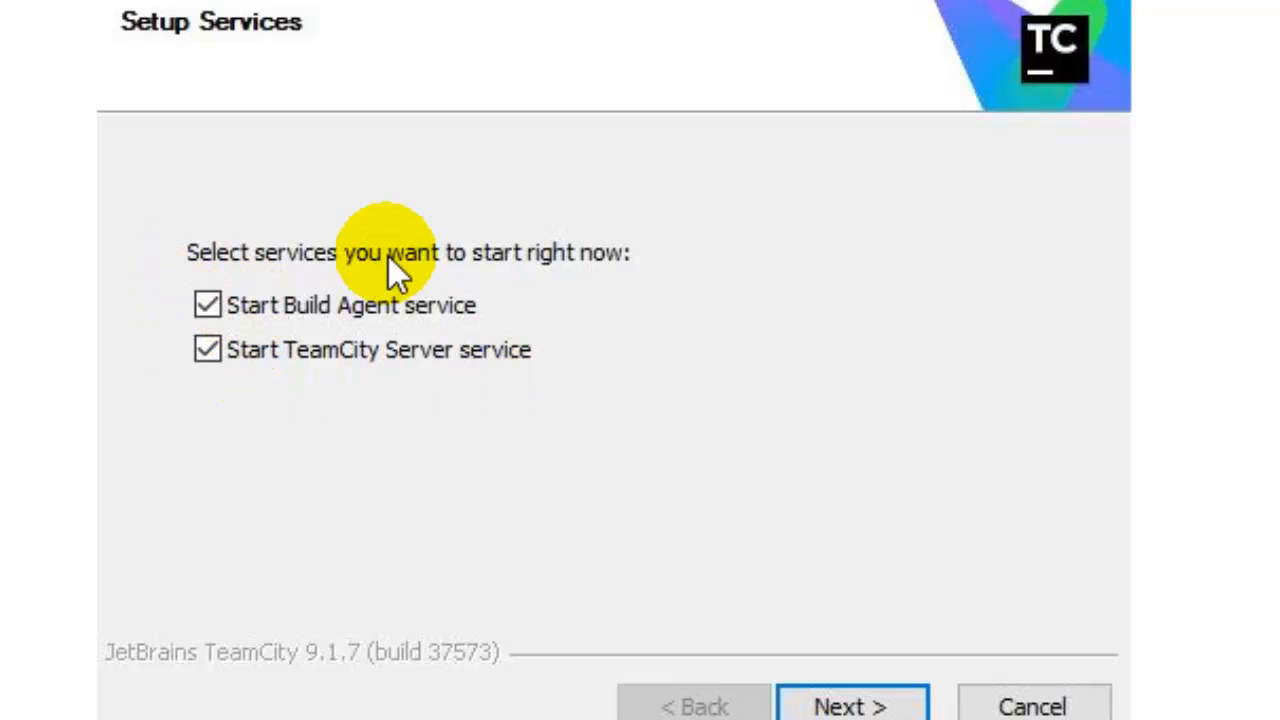
pyautogui.click(203, 342)
pyautogui.click(207, 349)
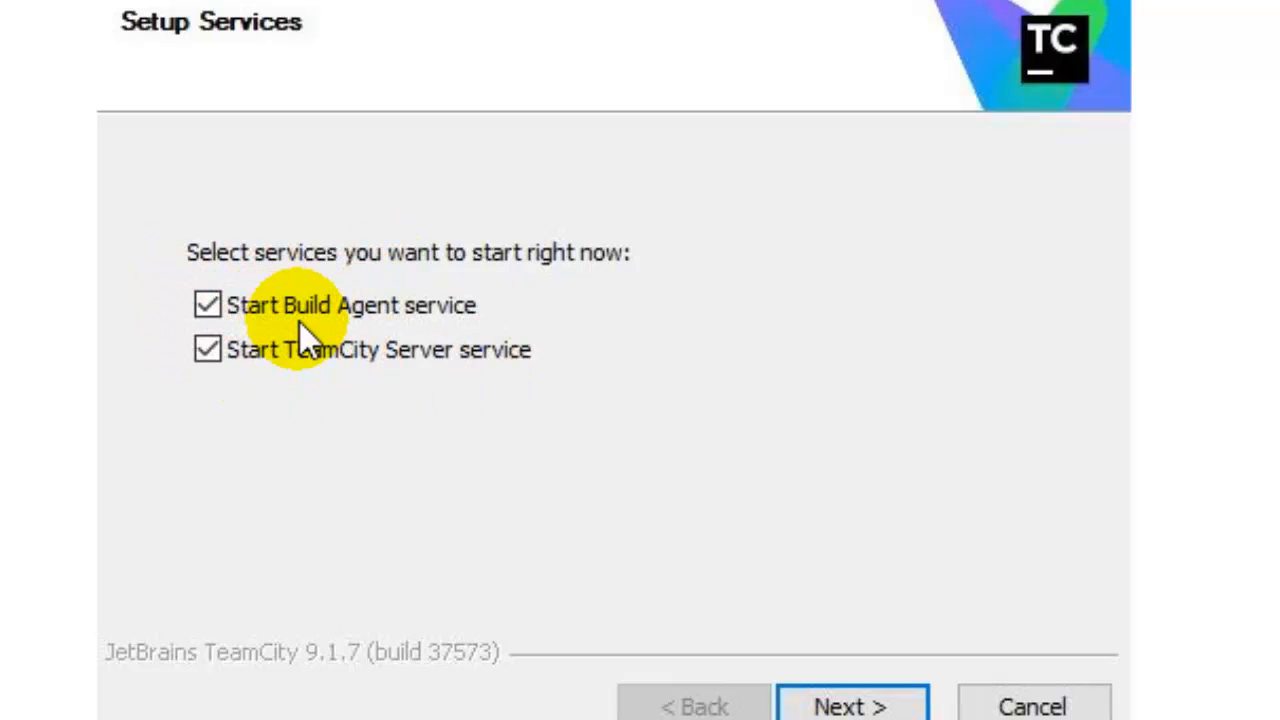
pyautogui.scroll(-10, 299, 323)
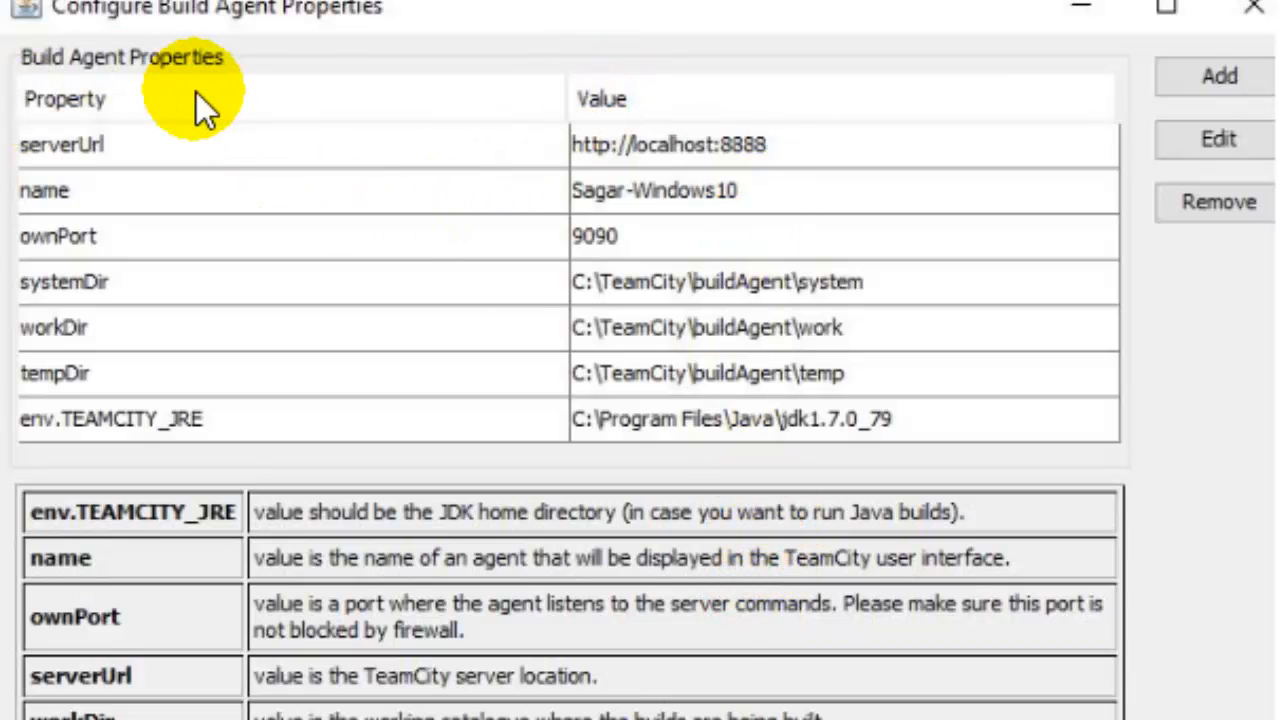
pyautogui.scroll(-4, 457, 552)
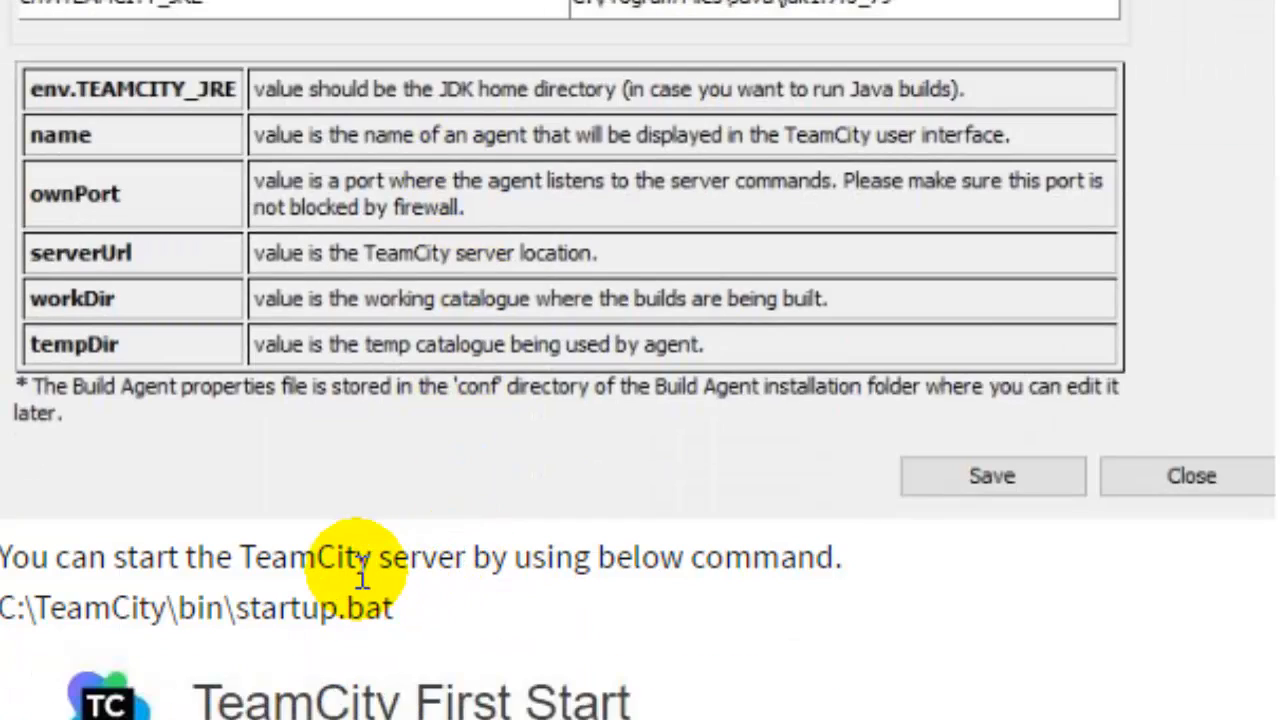
# Read the server startup command C:\TeamCity\bin\startup.bat and review the TeamCity First Start and administrator account screens
pyautogui.moveTo(150, 607); pyautogui.dragTo(398, 592)
pyautogui.click(393, 591)
pyautogui.moveTo(276, 612); pyautogui.dragTo(430, 605)
pyautogui.click(509, 608)
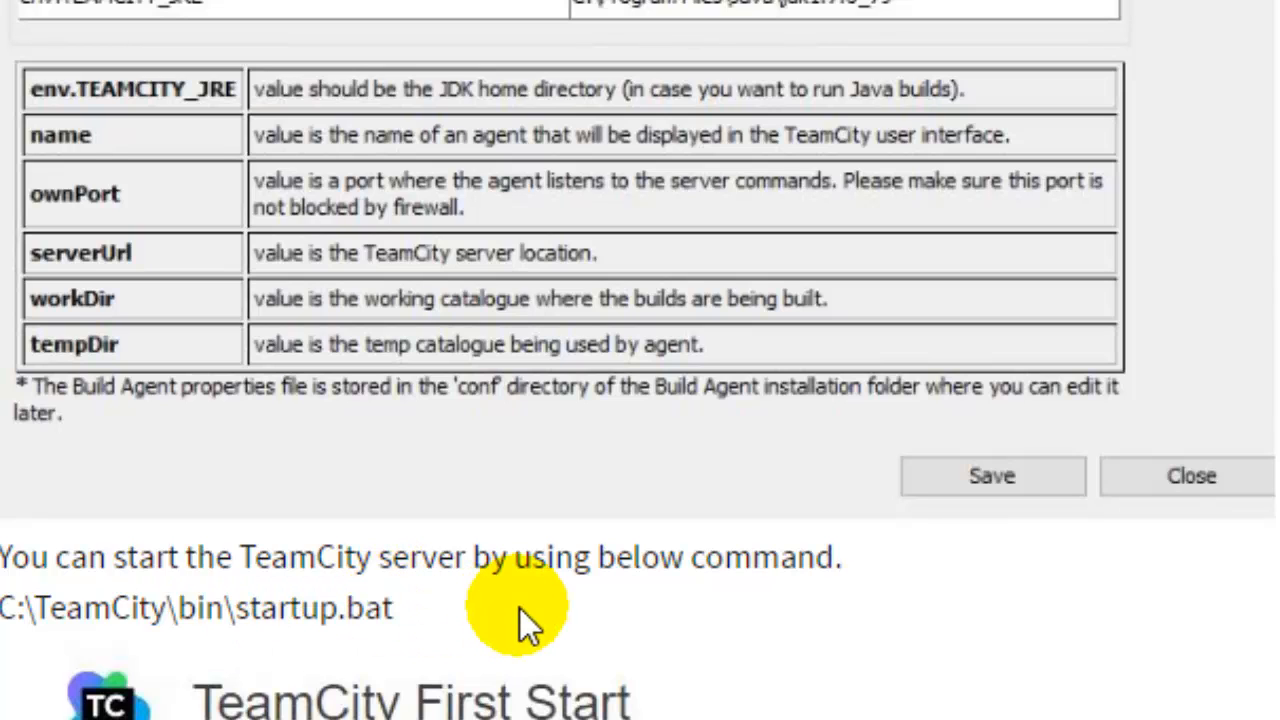
pyautogui.scroll(-6, 520, 612)
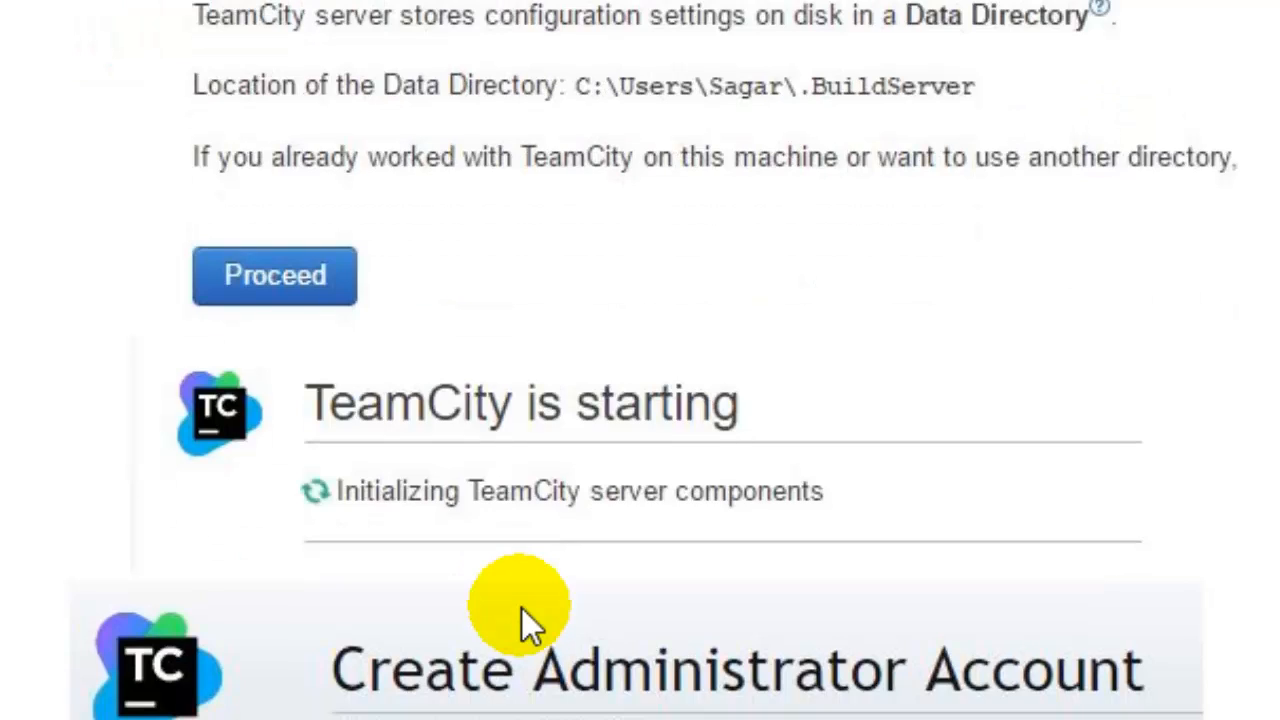
pyautogui.scroll(4, 522, 608)
pyautogui.scroll(-2, 523, 620)
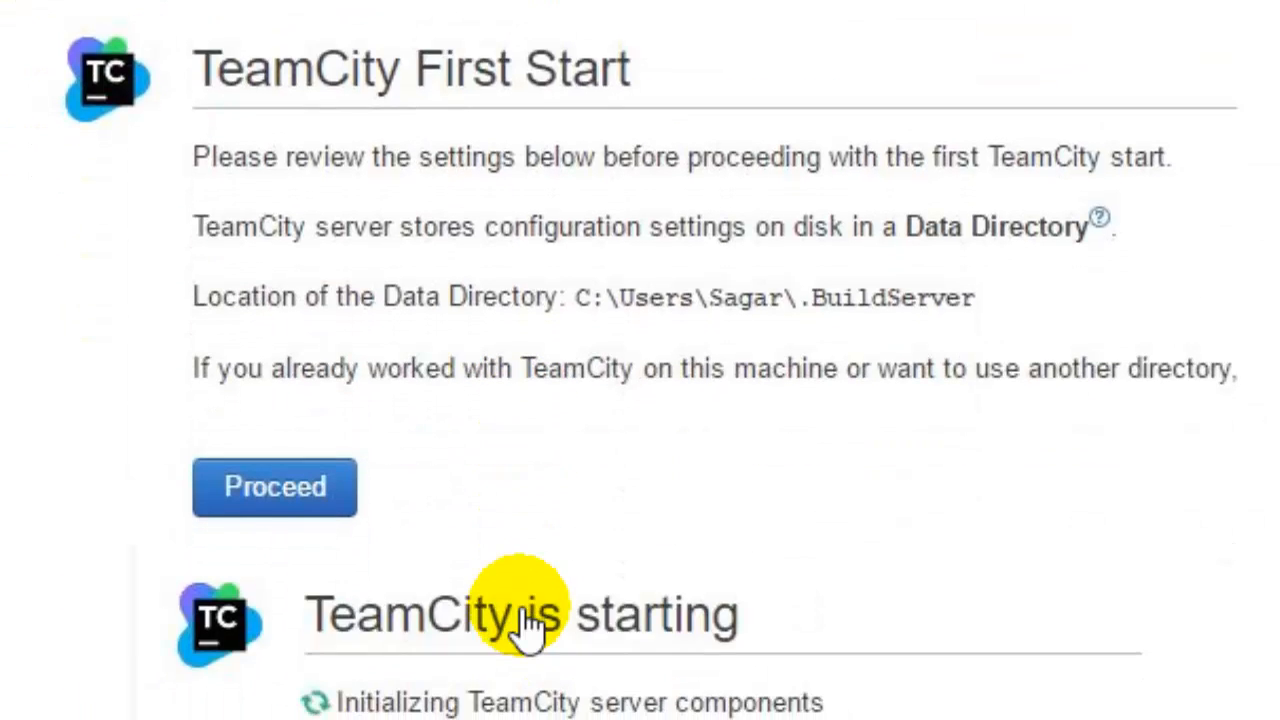
pyautogui.scroll(-5, 522, 612)
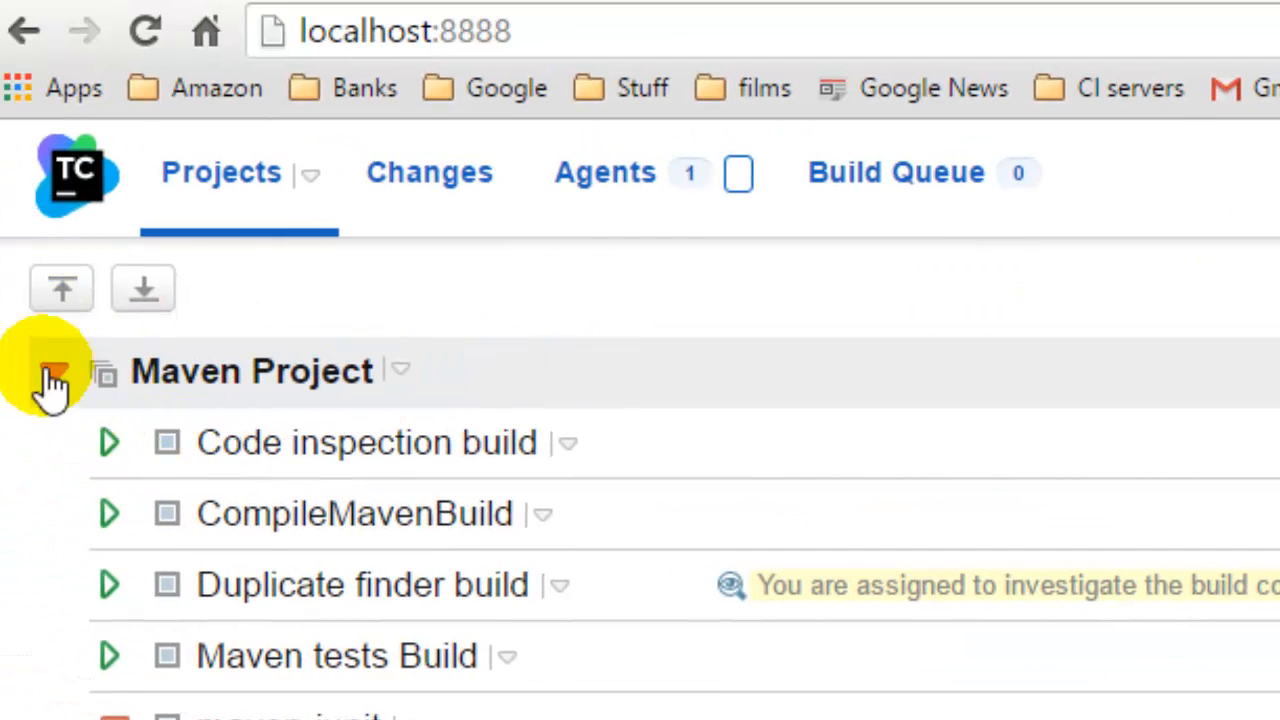
# Collapse Maven Project, Gradlejunit and the other expanded project in the projects overview
pyautogui.click(52, 372)
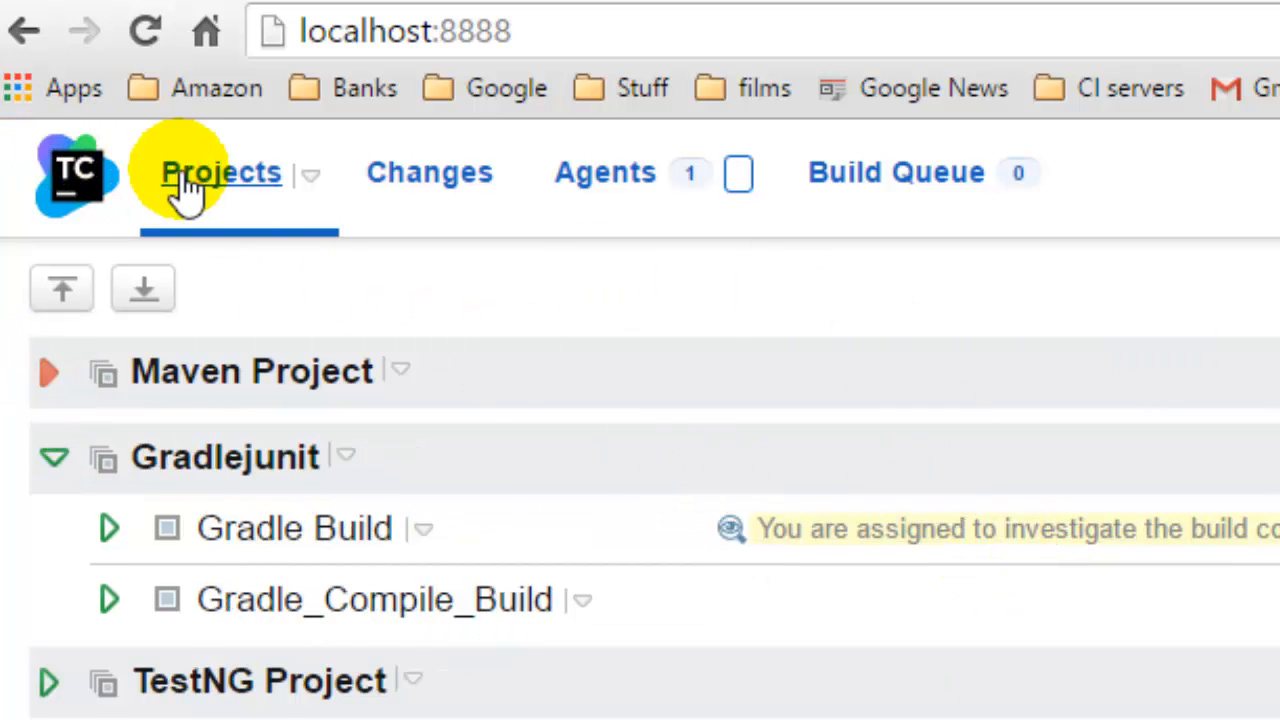
pyautogui.click(54, 457)
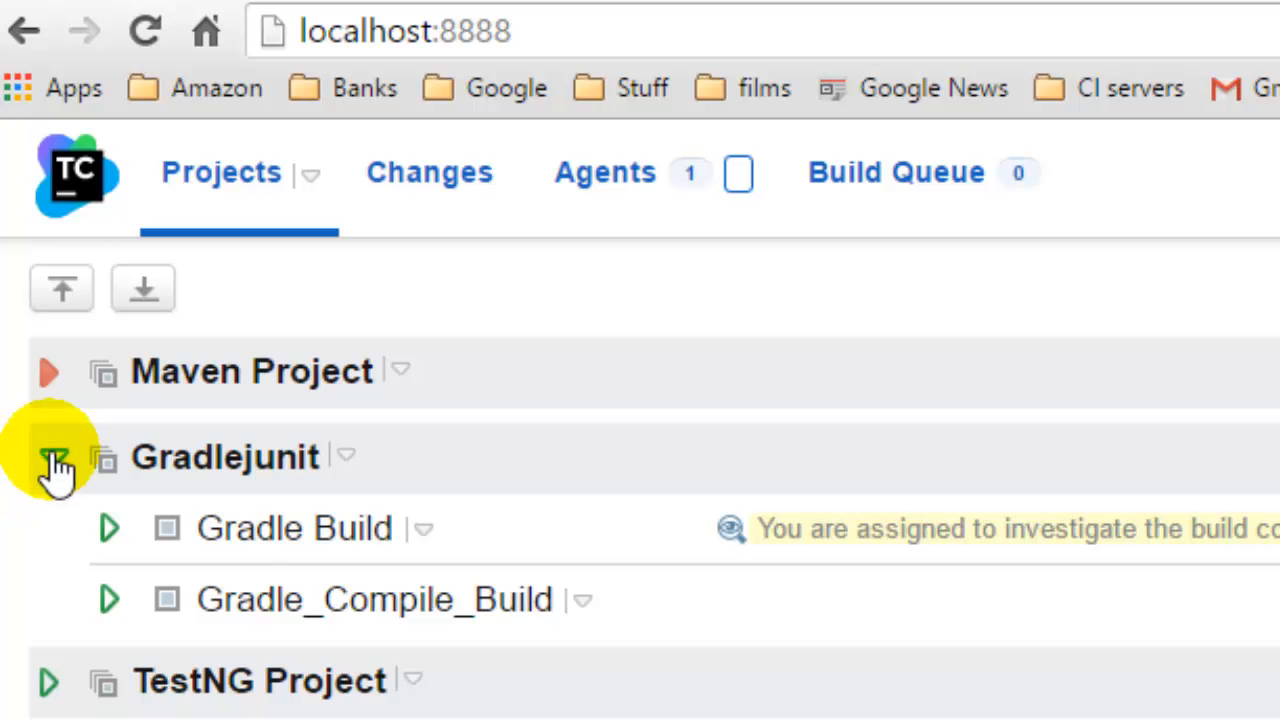
pyautogui.click(52, 627)
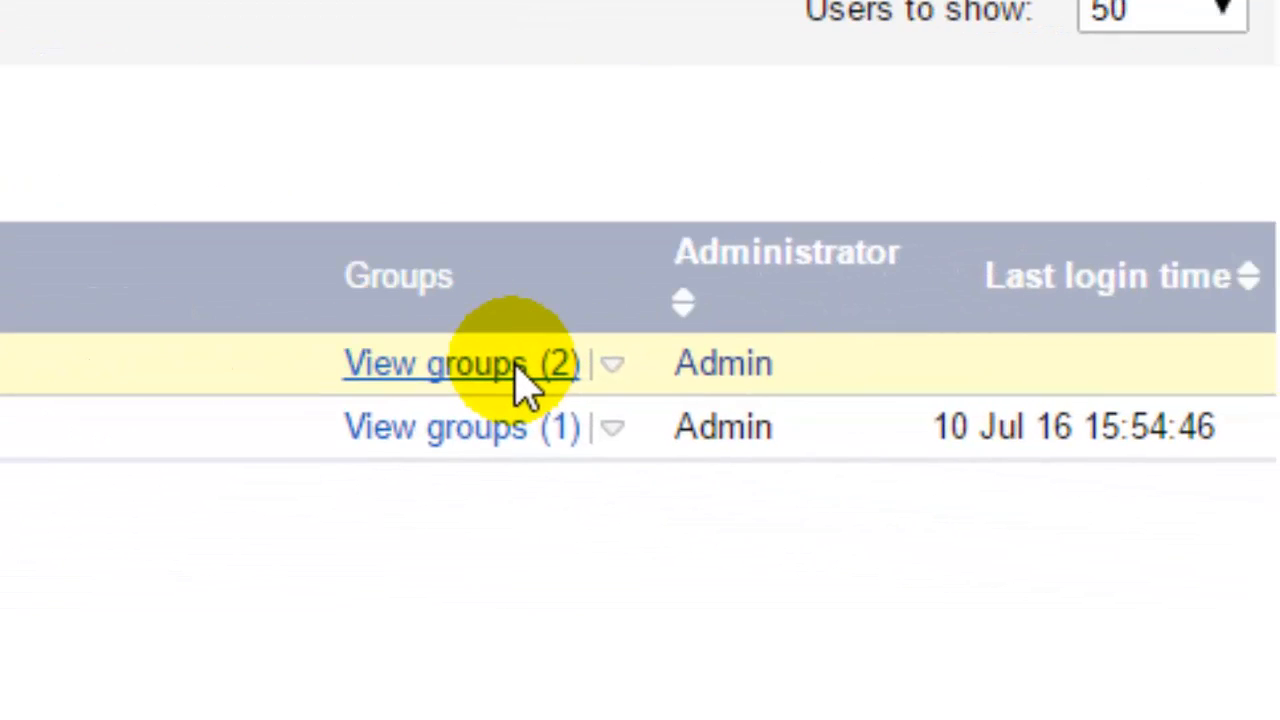
# View the group memberships of the first listed user, and return to the projects overview
pyautogui.click(527, 385)
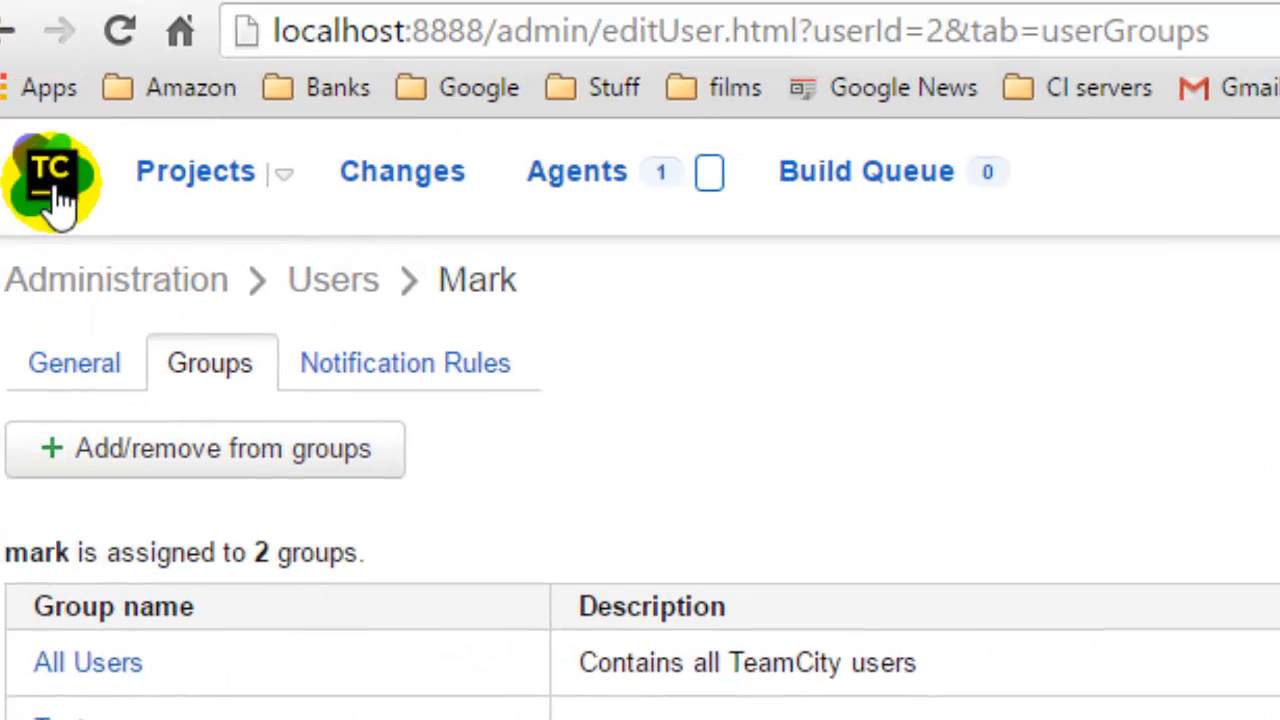
pyautogui.click(57, 200)
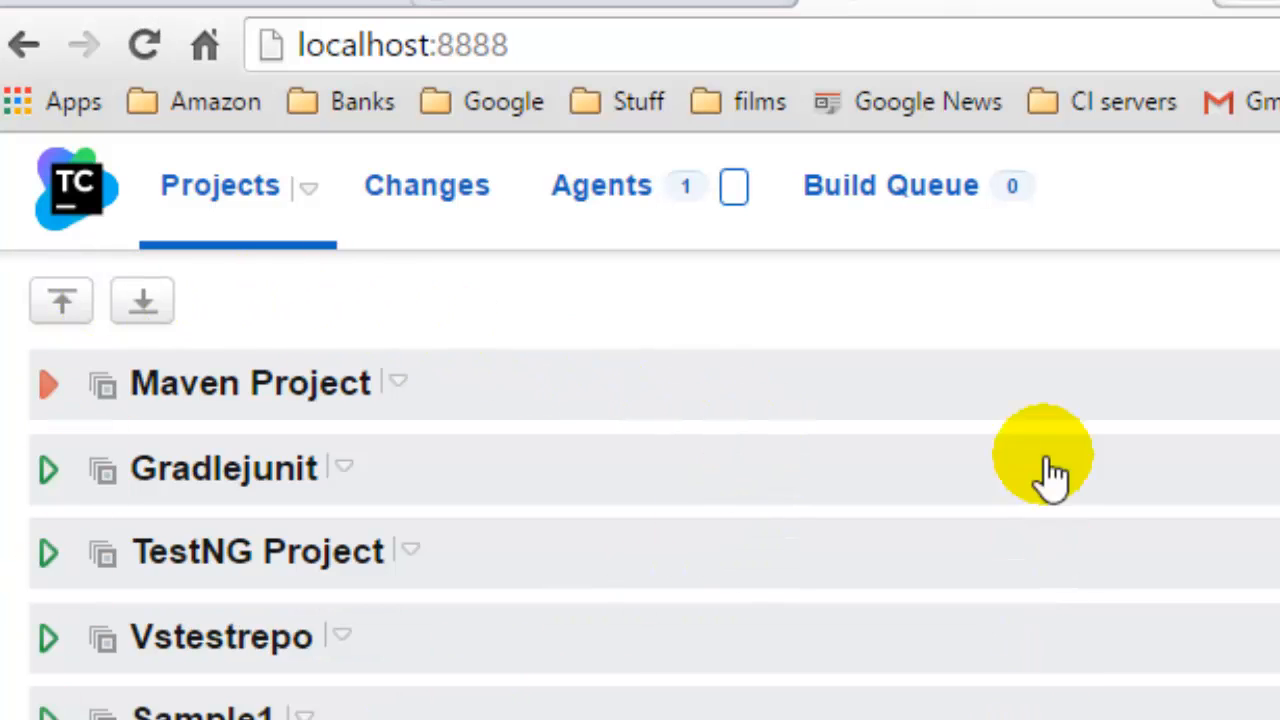
# Look through Maven Project's build configurations and the list of all projects, leaving Maven Project collapsed
pyautogui.click(45, 396)
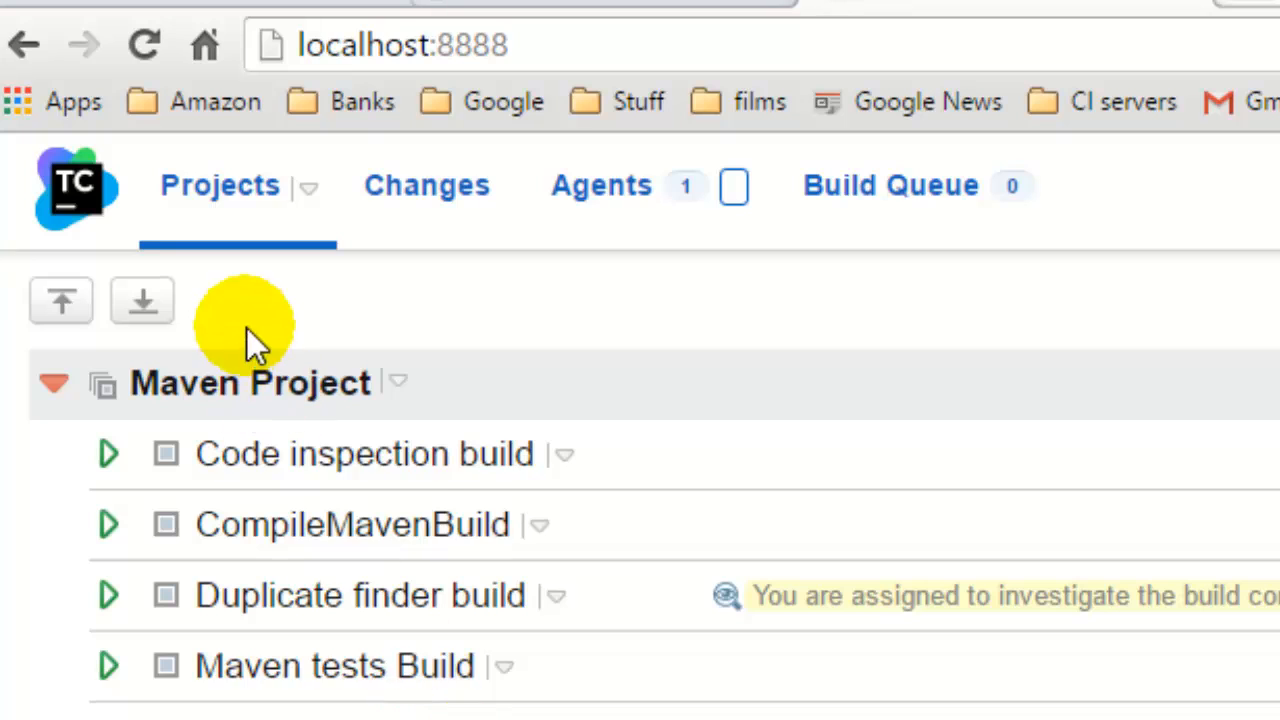
pyautogui.click(398, 382)
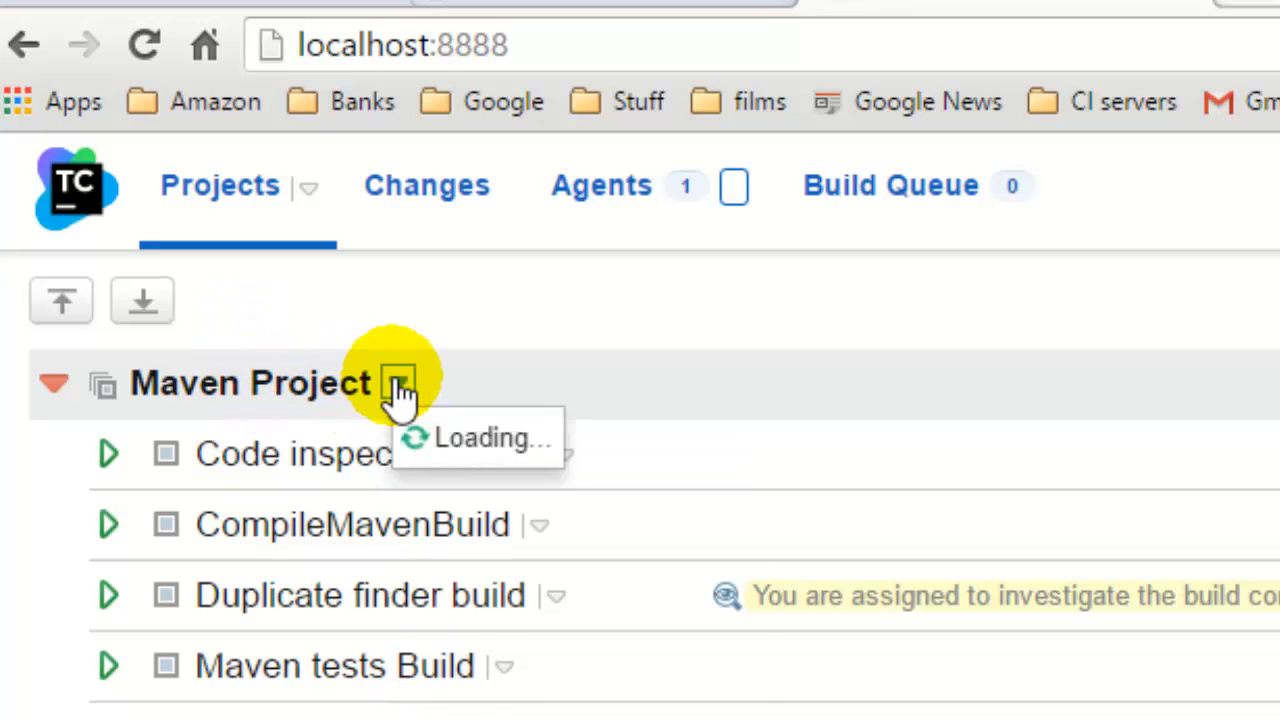
pyautogui.click(50, 388)
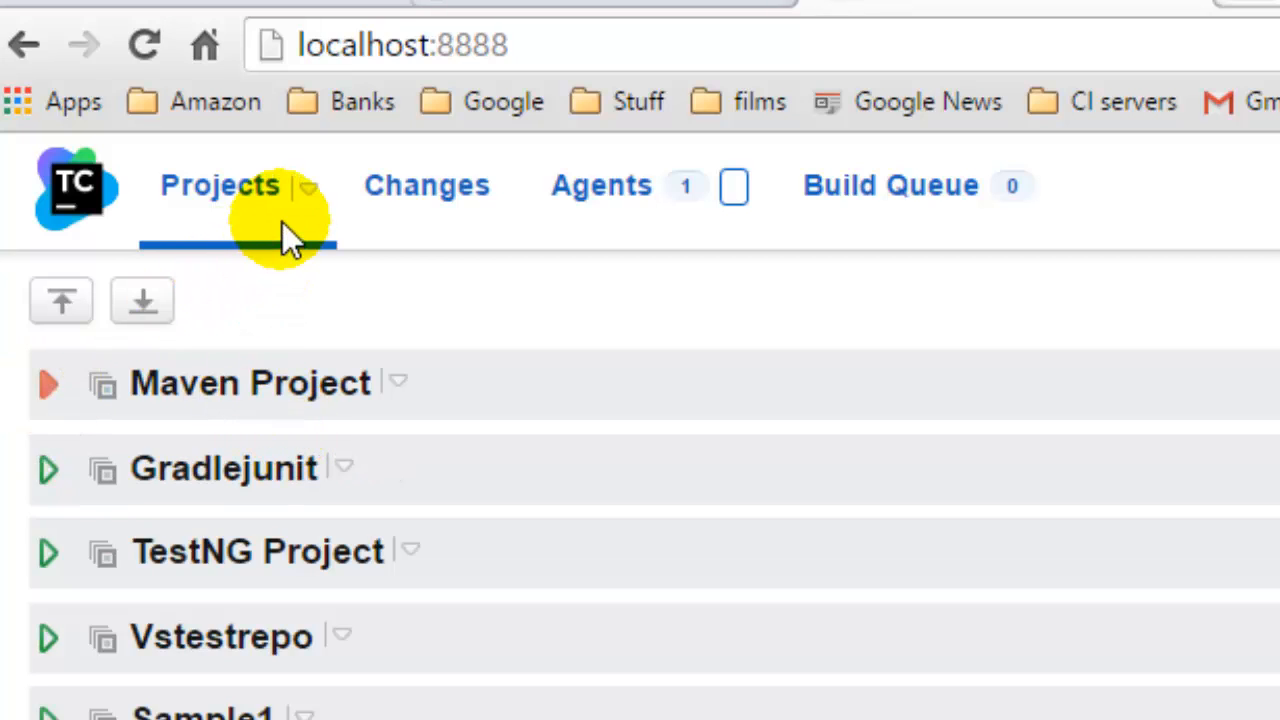
pyautogui.click(306, 190)
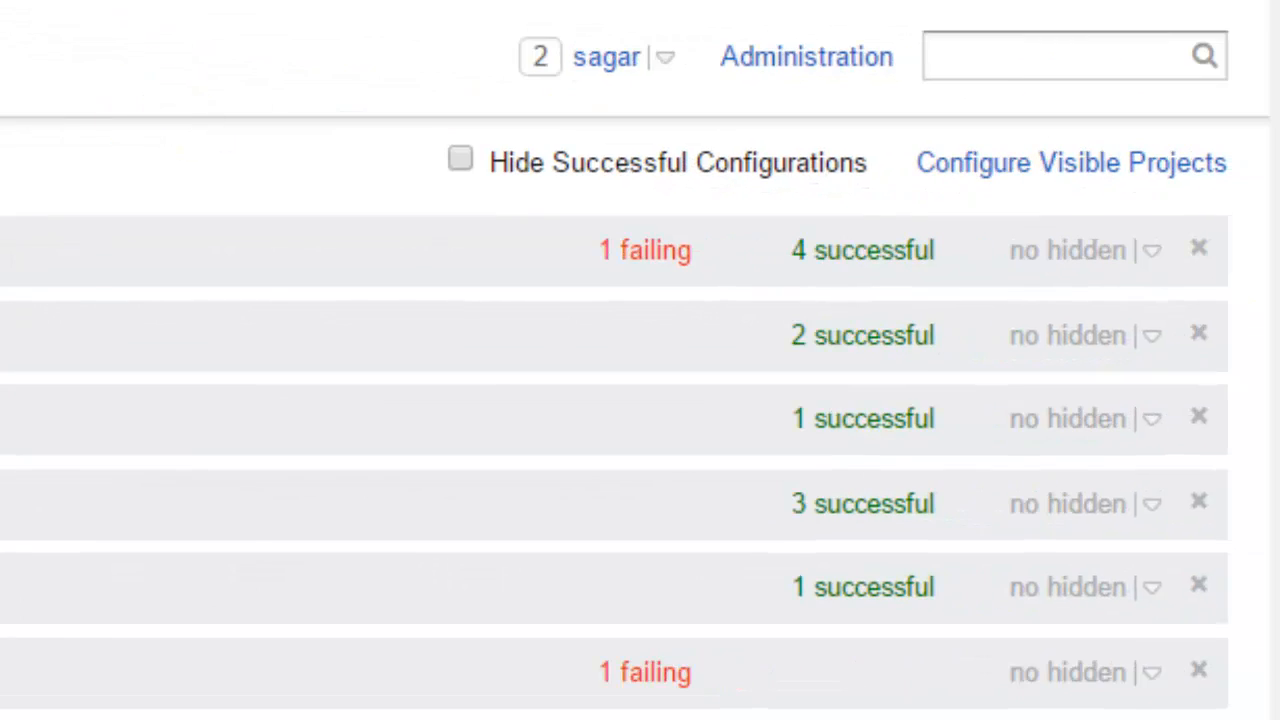
# Start creating a project from a repository URL in the administration area, with <Root project> as the parent
pyautogui.click(815, 62)
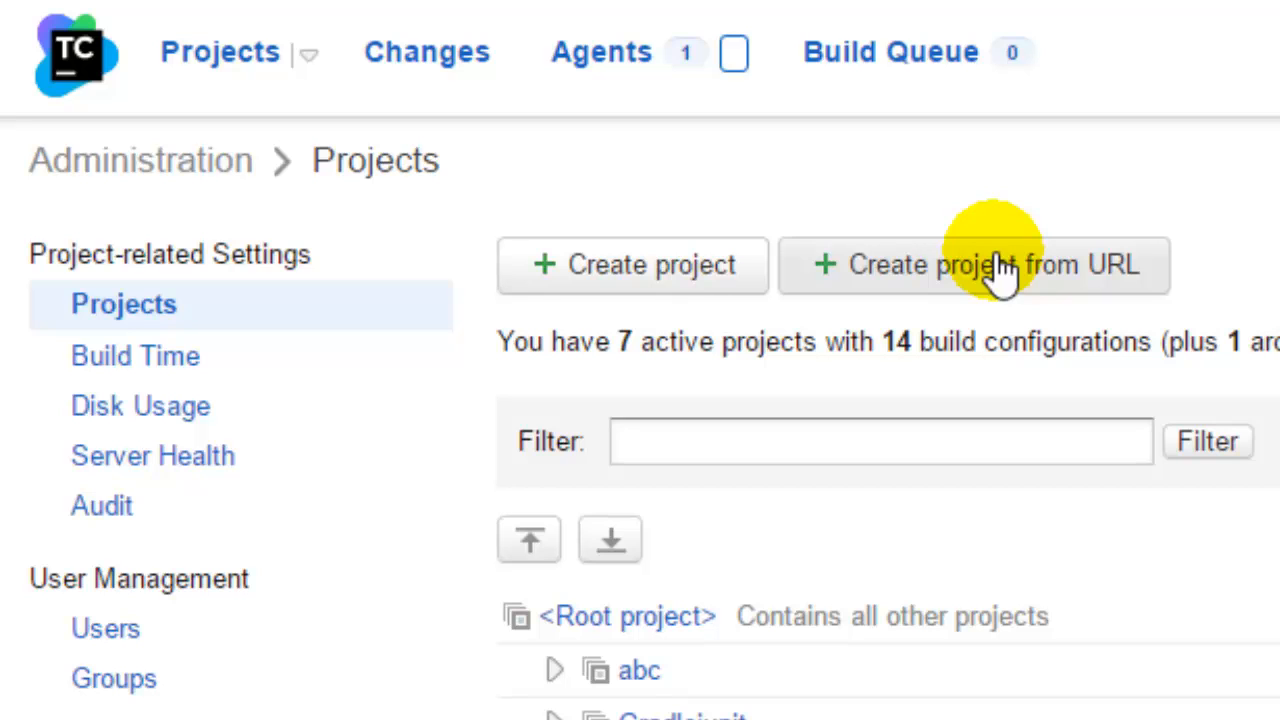
pyautogui.click(680, 264)
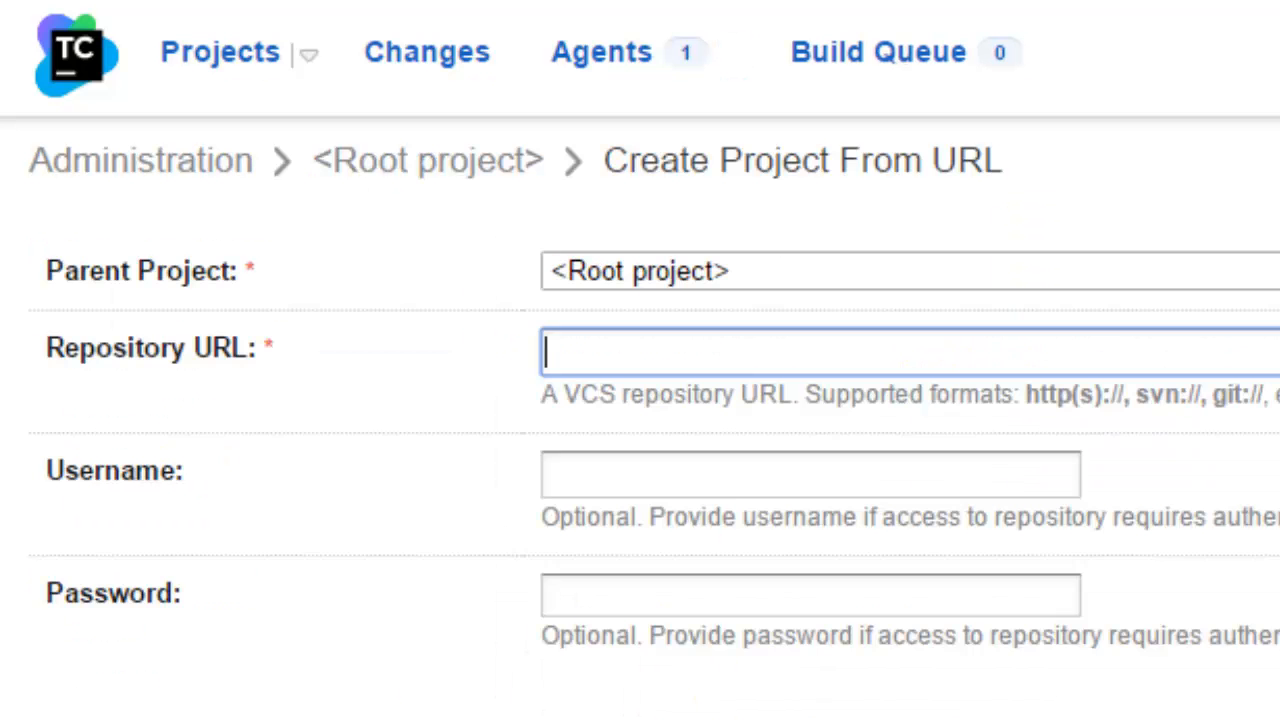
pyautogui.click(787, 270)
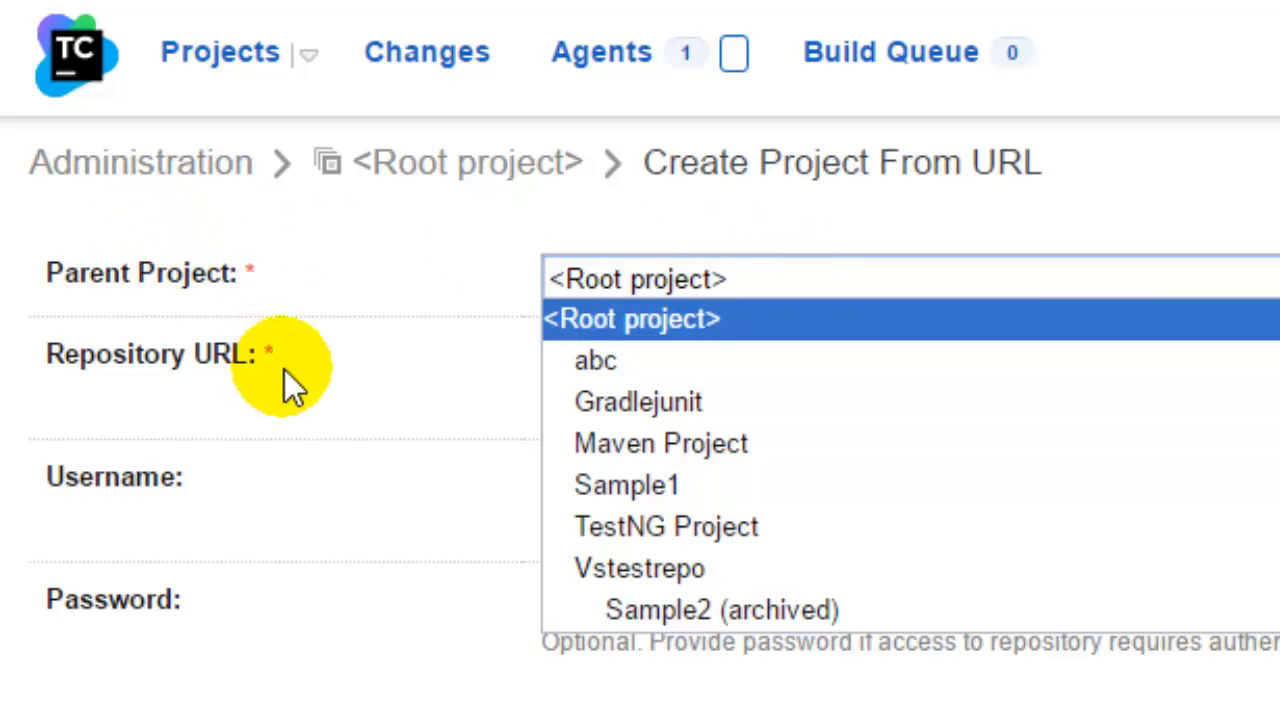
pyautogui.click(686, 319)
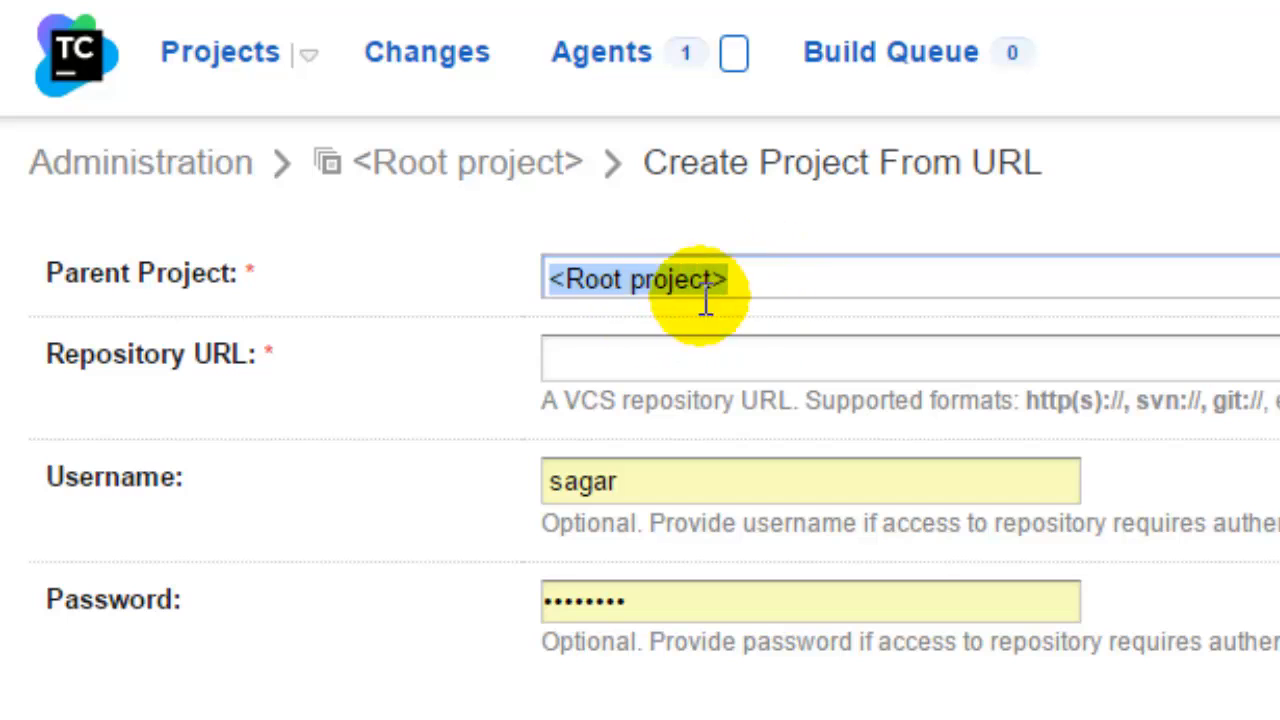
pyautogui.click(567, 352)
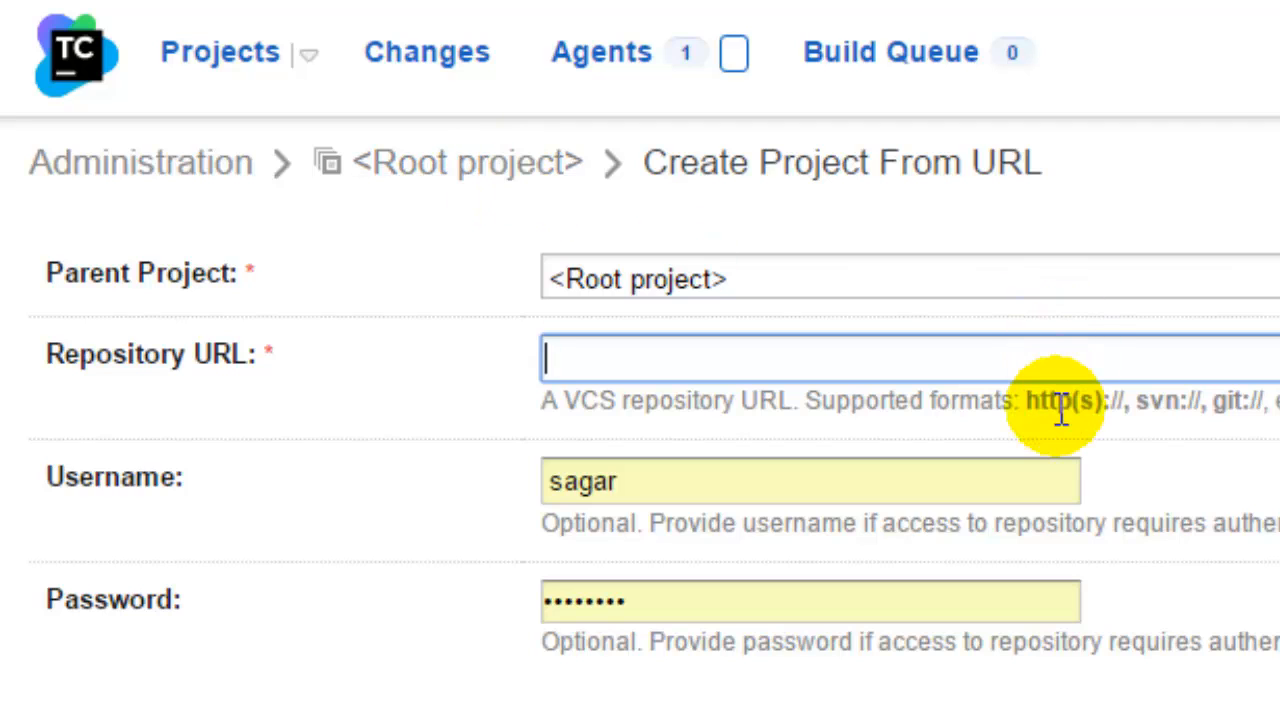
pyautogui.moveTo(1056, 404); pyautogui.dragTo(1265, 395)
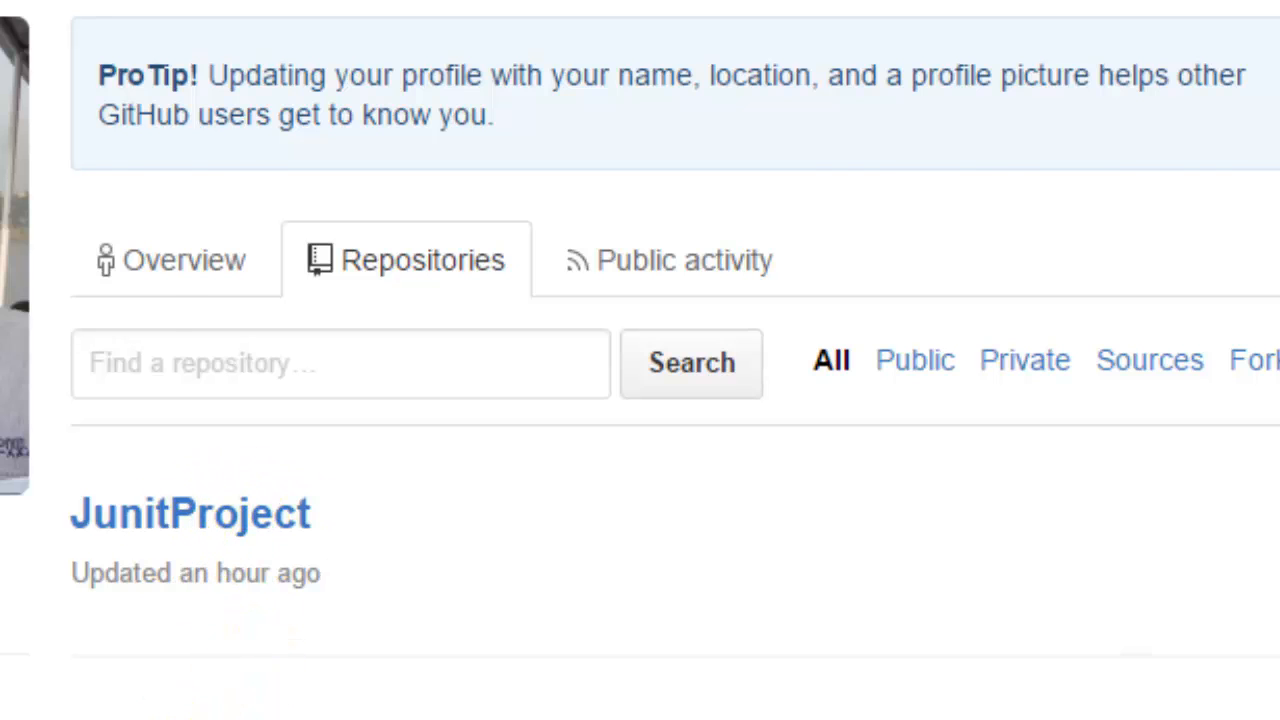
# Switch to GitHub, open the JunitProject repository and copy its SSH clone URL
pyautogui.scroll(-1, 640, 360)
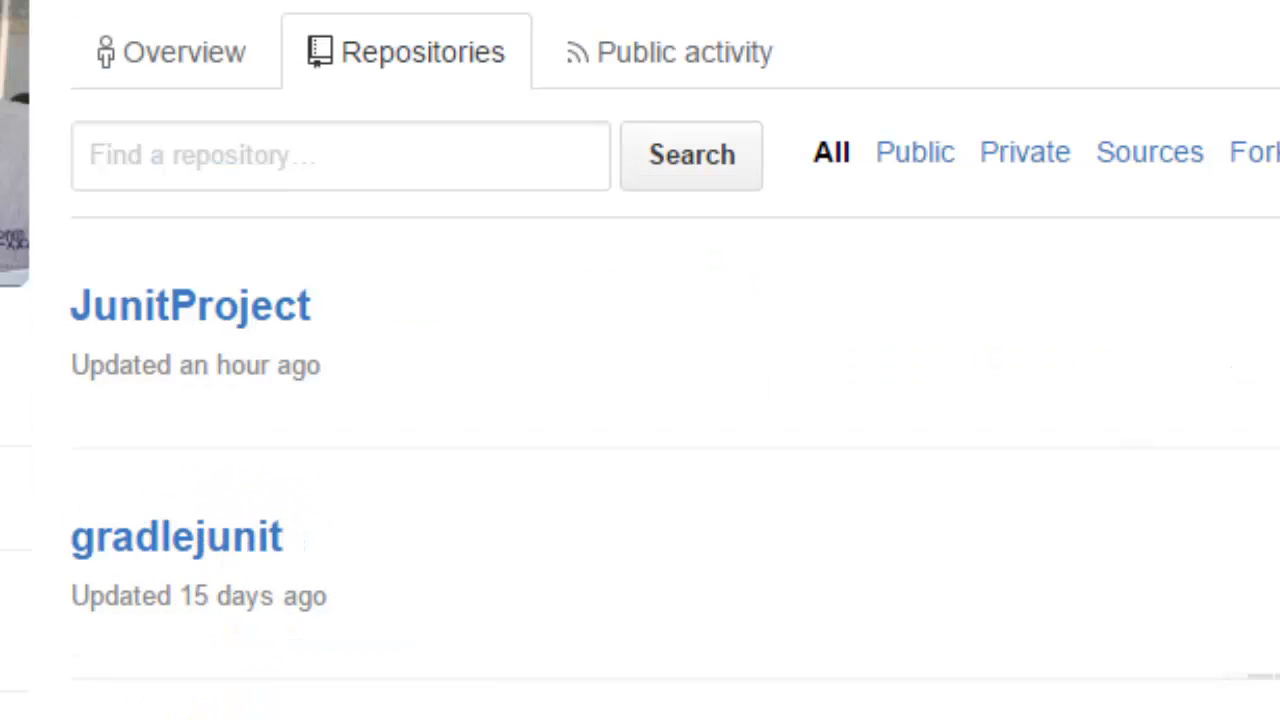
pyautogui.click(178, 306)
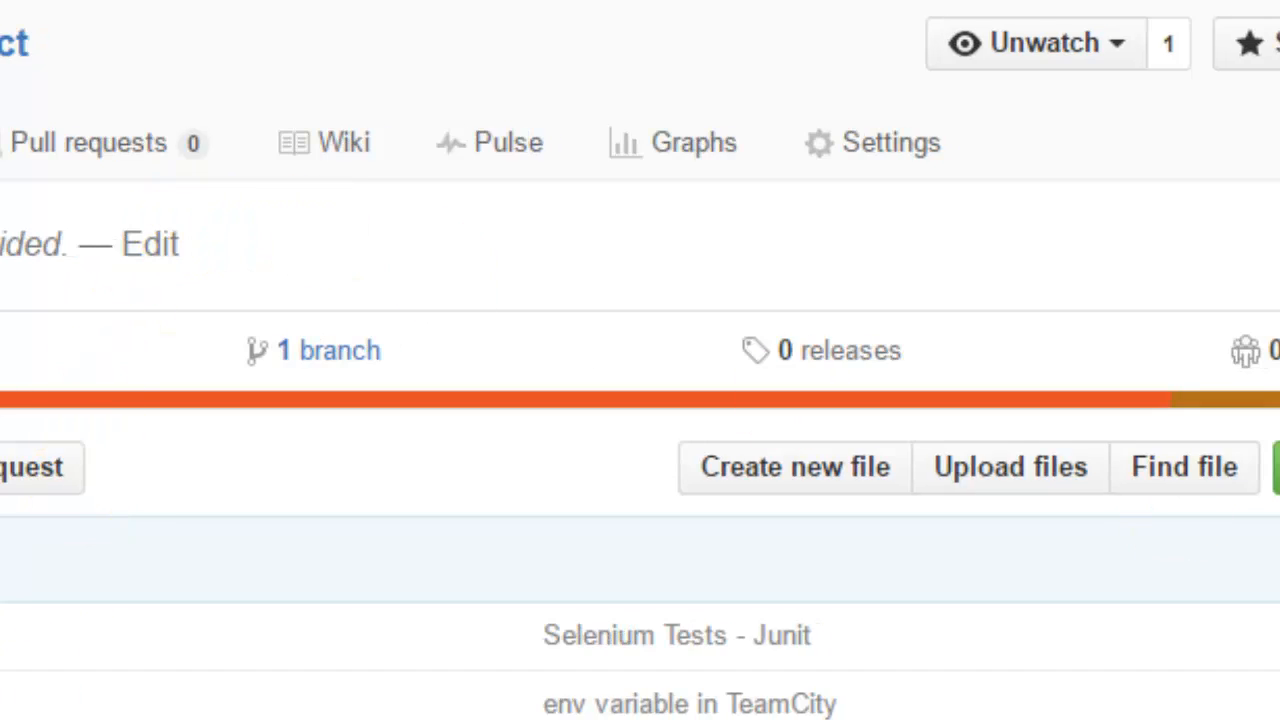
pyautogui.click(1190, 424)
pyautogui.click(973, 599)
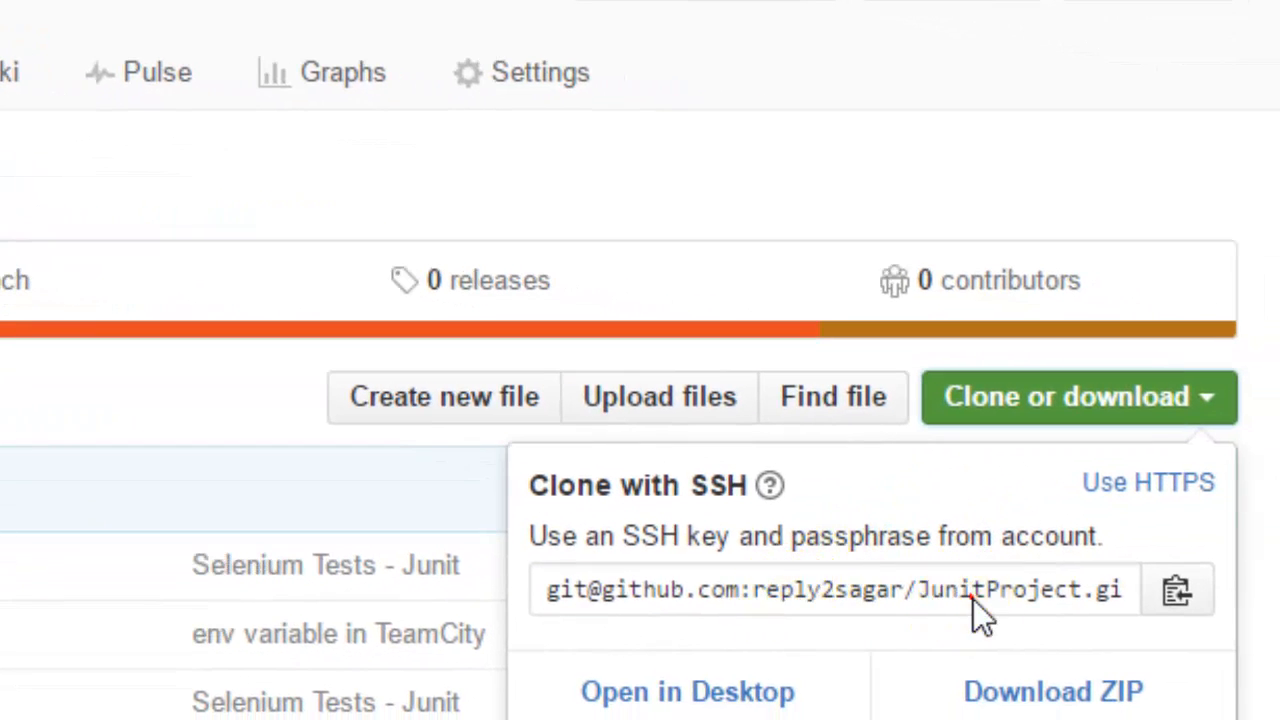
pyautogui.rightClick(973, 599)
pyautogui.click(764, 630)
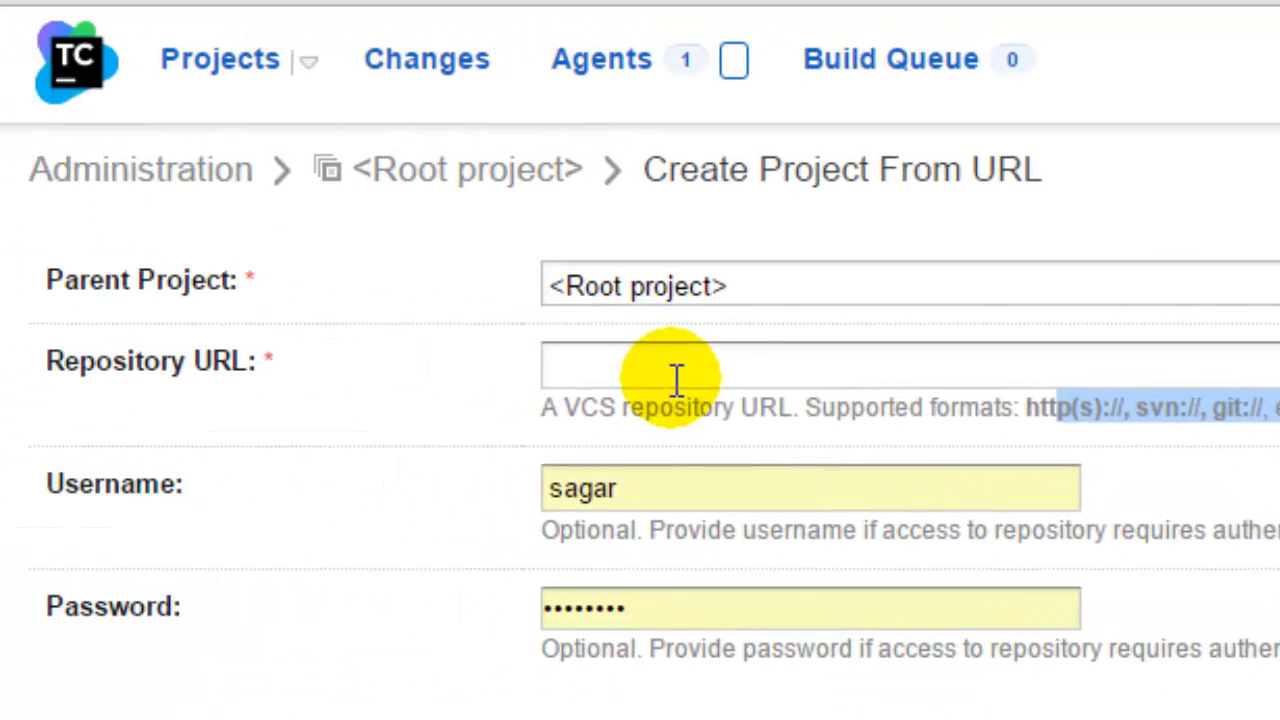
# Back in TeamCity, paste the JunitProject SSH clone URL as the repository URL and submit the form
pyautogui.click(674, 370)
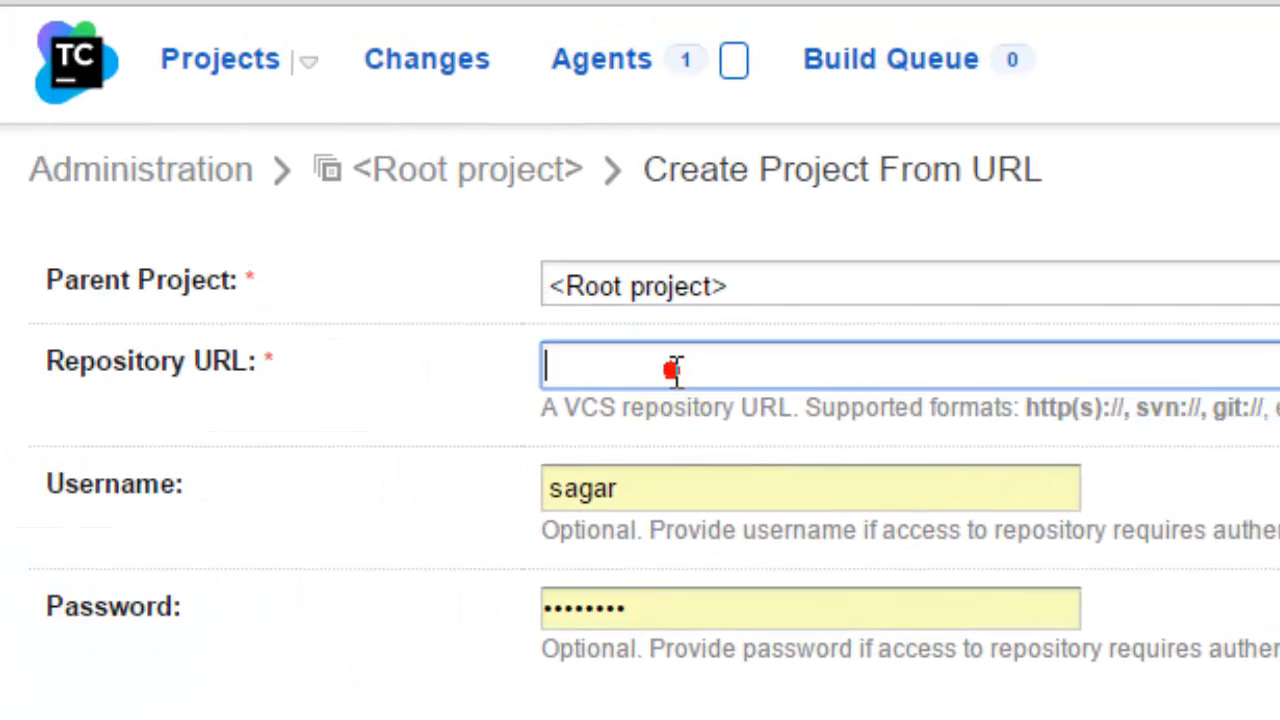
pyautogui.hotkey('ctrl', 'v')
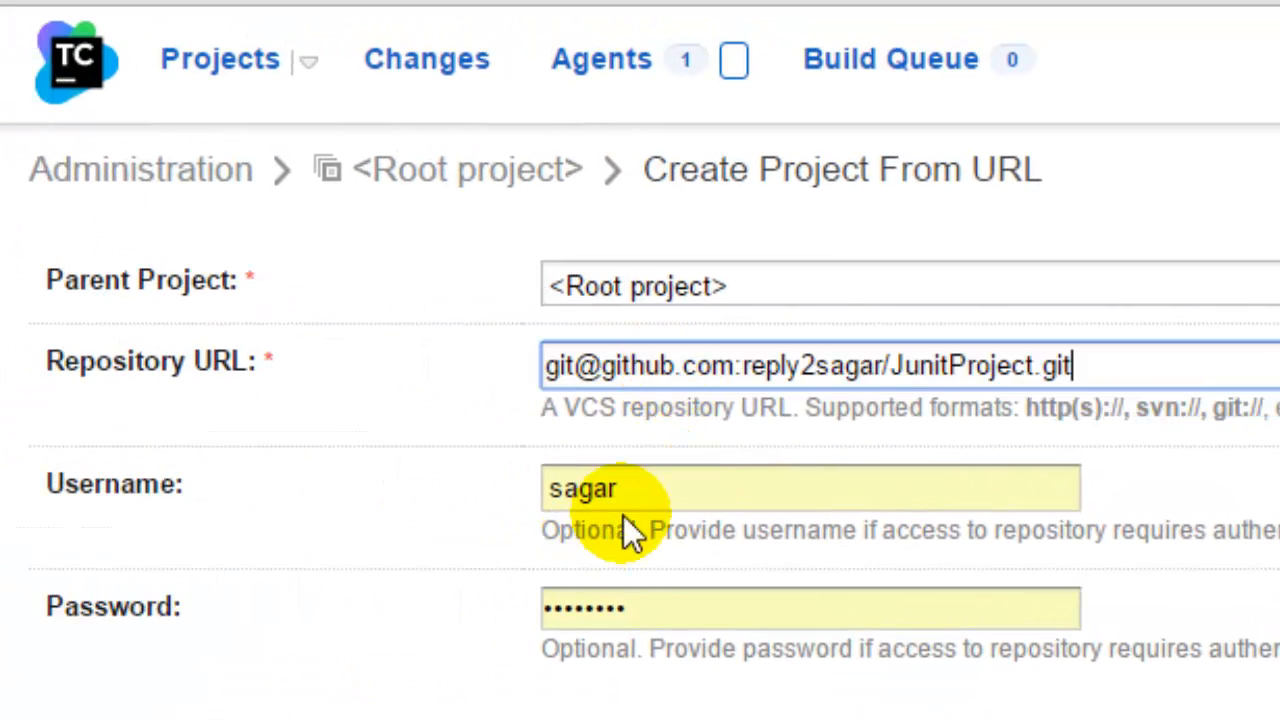
pyautogui.click(637, 487)
pyautogui.press('Return')
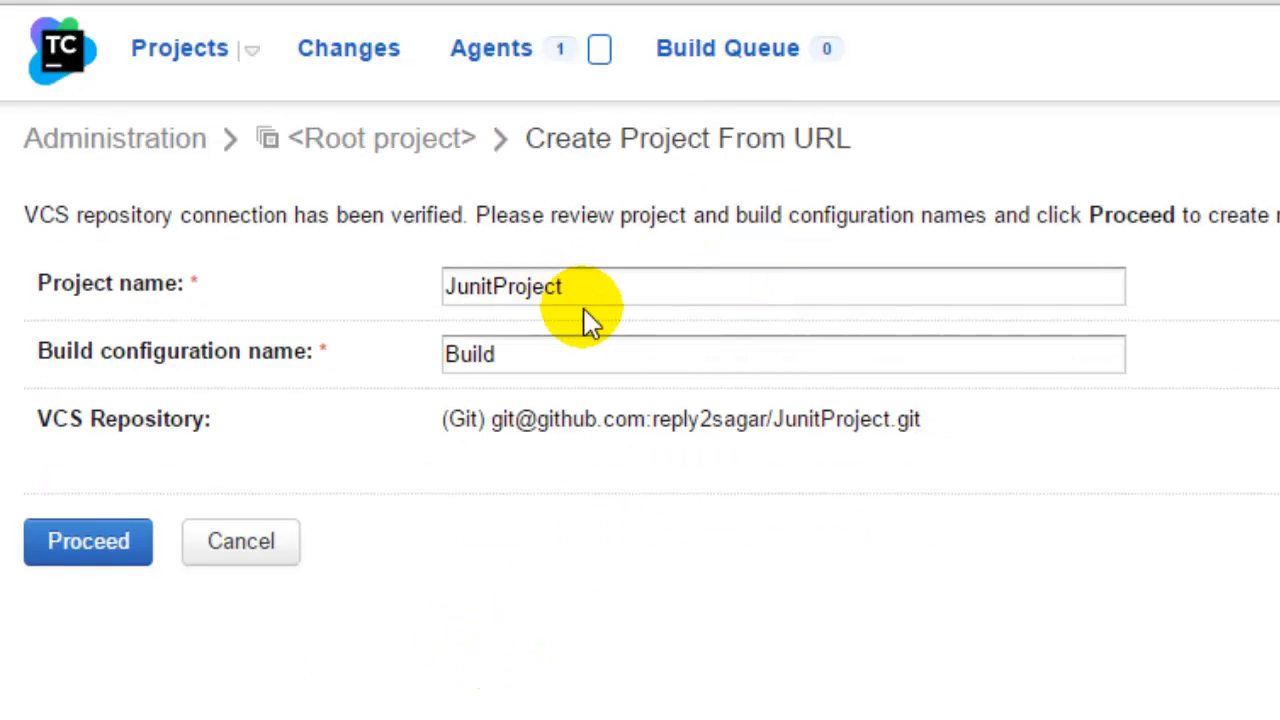
# Create the project with JunitProject as the project name and Build as the build configuration name
pyautogui.click(587, 294)
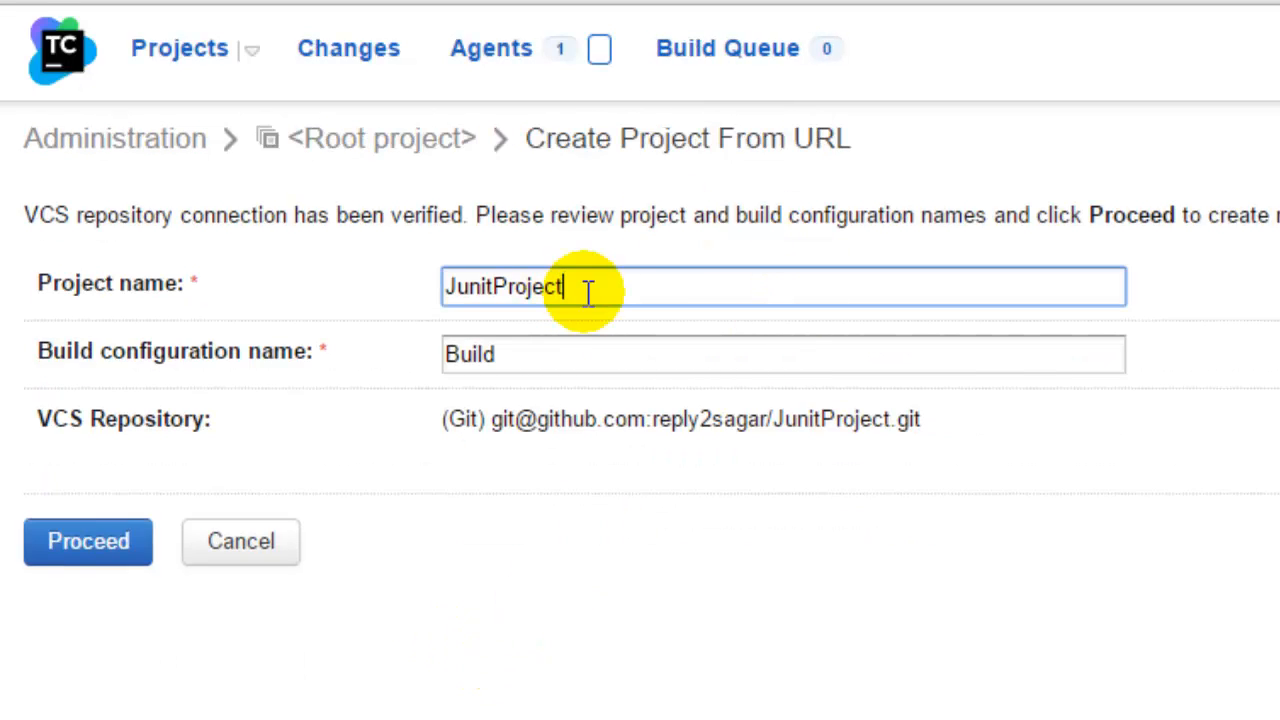
pyautogui.click(604, 358)
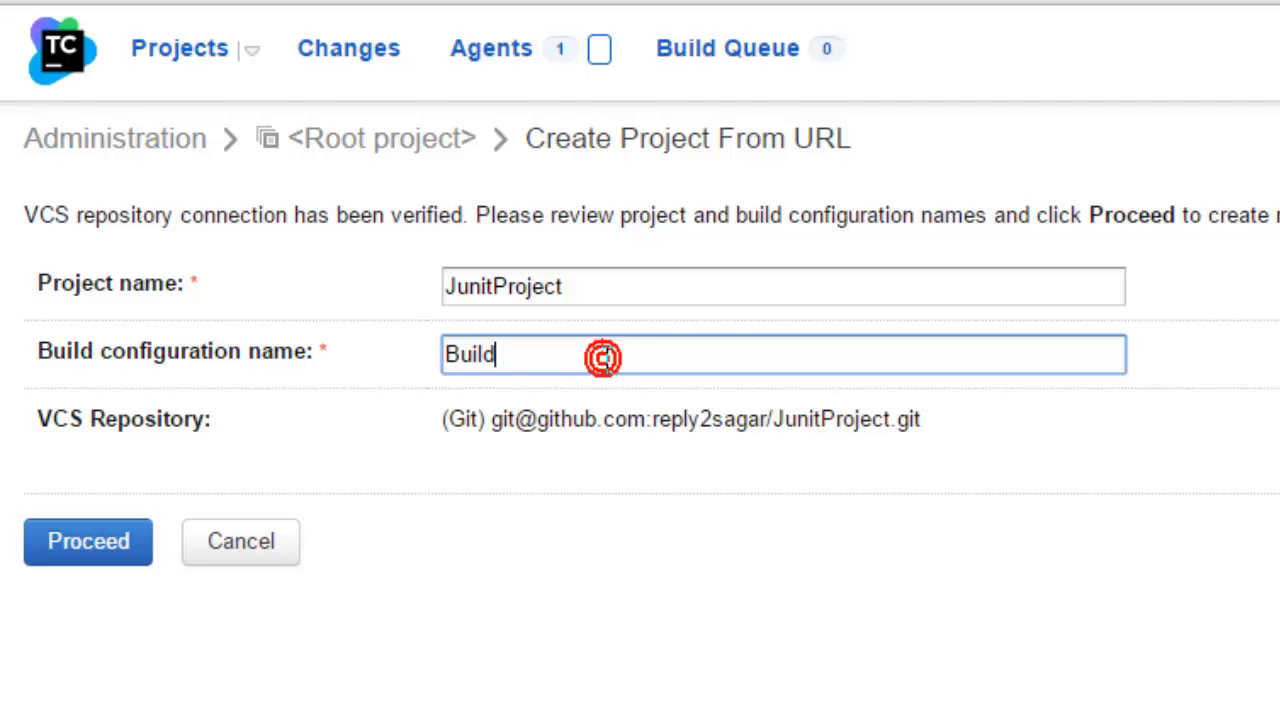
pyautogui.moveTo(843, 419); pyautogui.dragTo(999, 421)
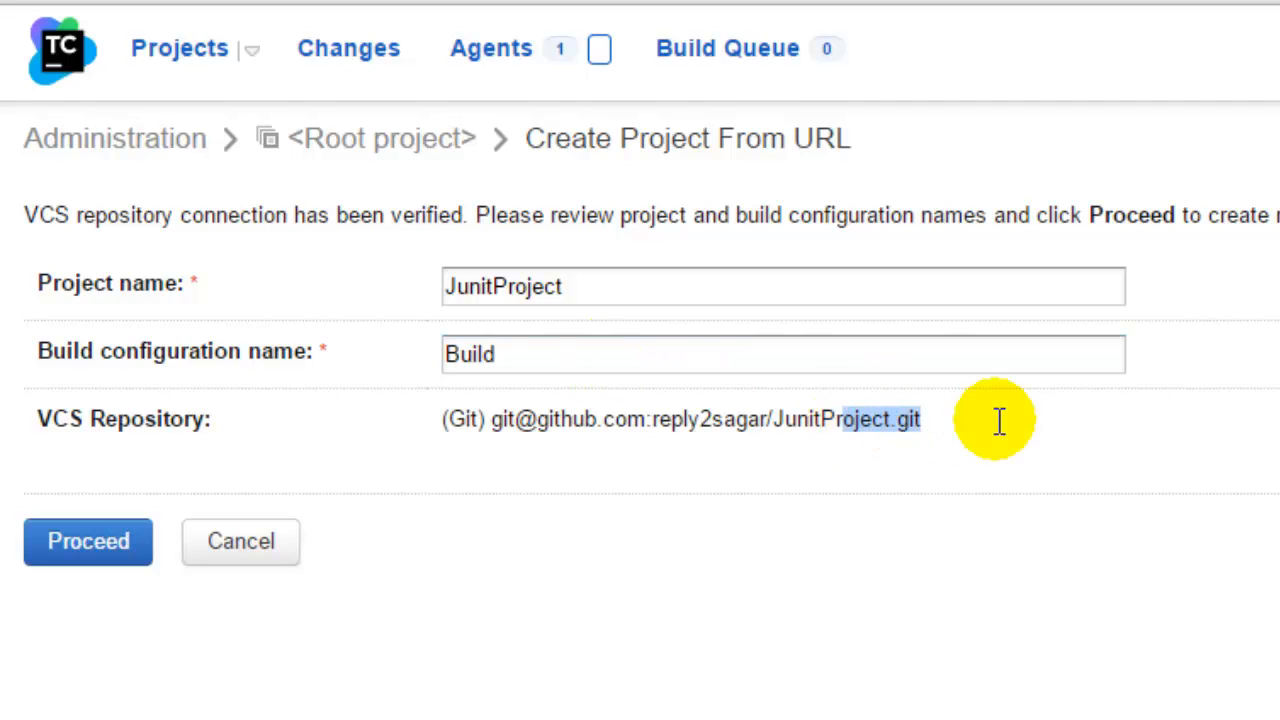
pyautogui.click(30, 543)
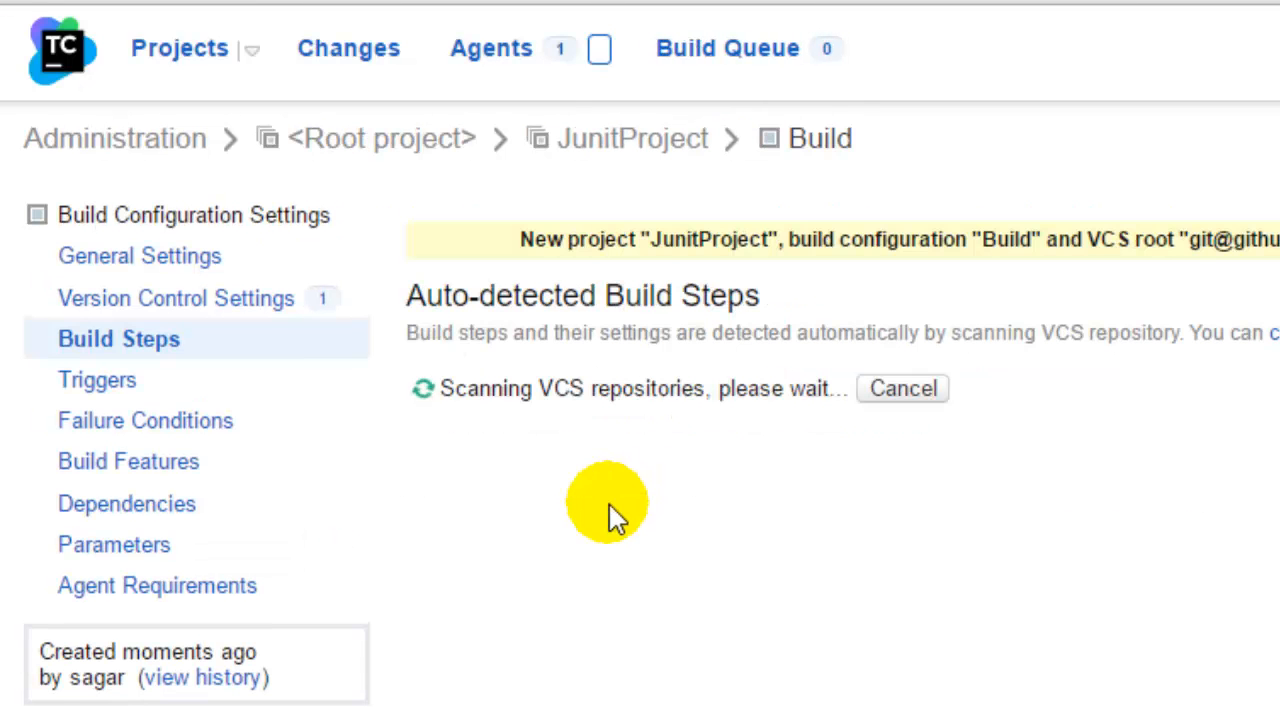
pyautogui.moveTo(423, 294); pyautogui.dragTo(857, 300)
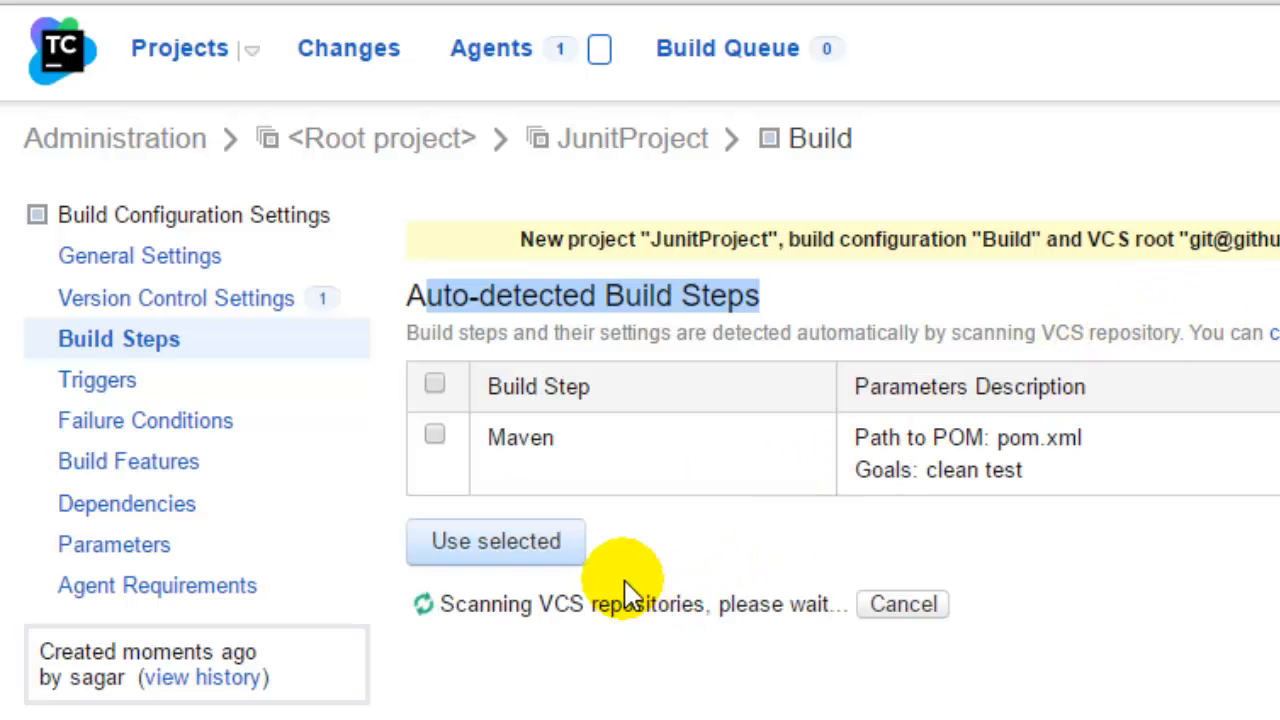
# Add the auto-detected Maven step, with pom.xml and goals clean test, to the Build configuration
pyautogui.moveTo(486, 437); pyautogui.dragTo(663, 438)
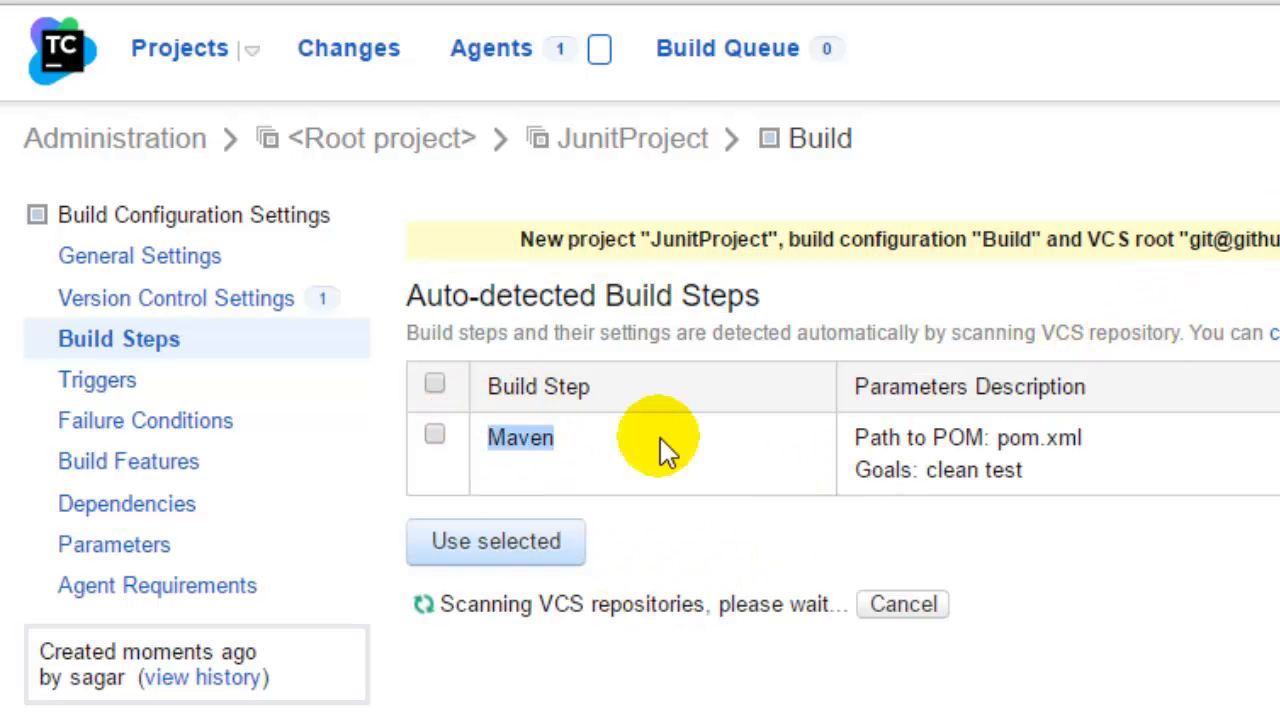
pyautogui.click(763, 258)
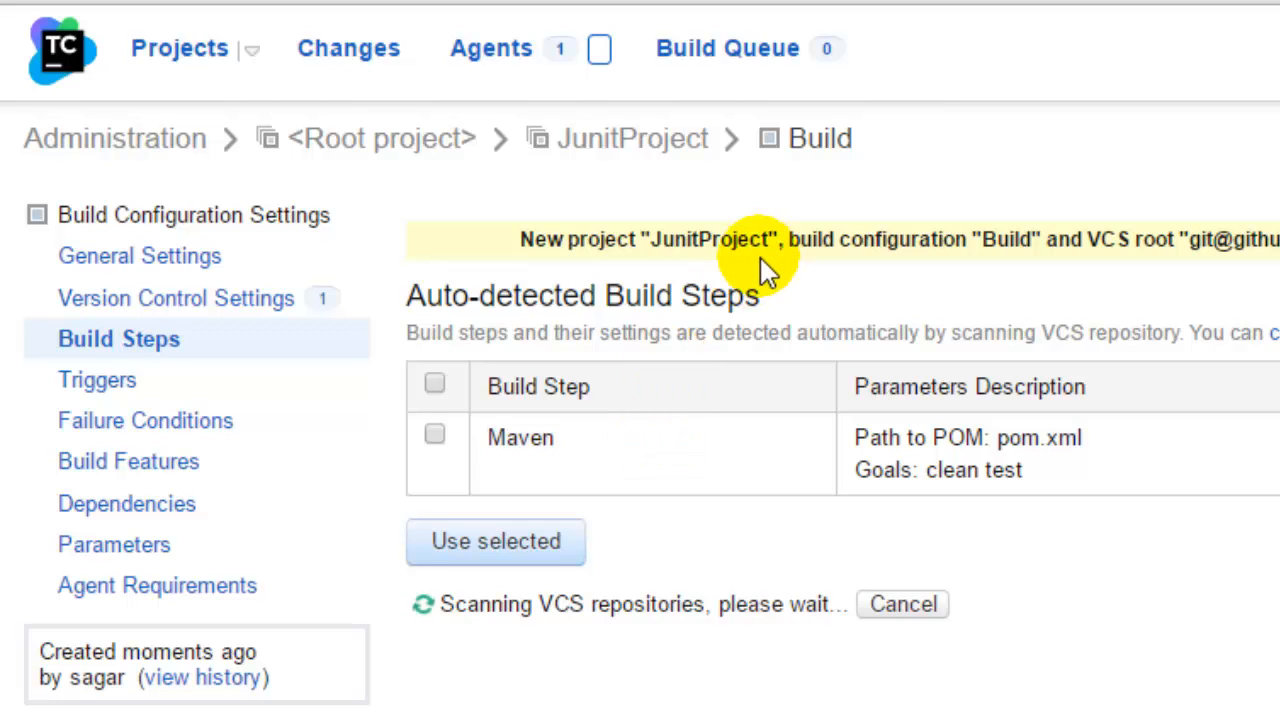
pyautogui.doubleClick(520, 437)
pyautogui.click(434, 433)
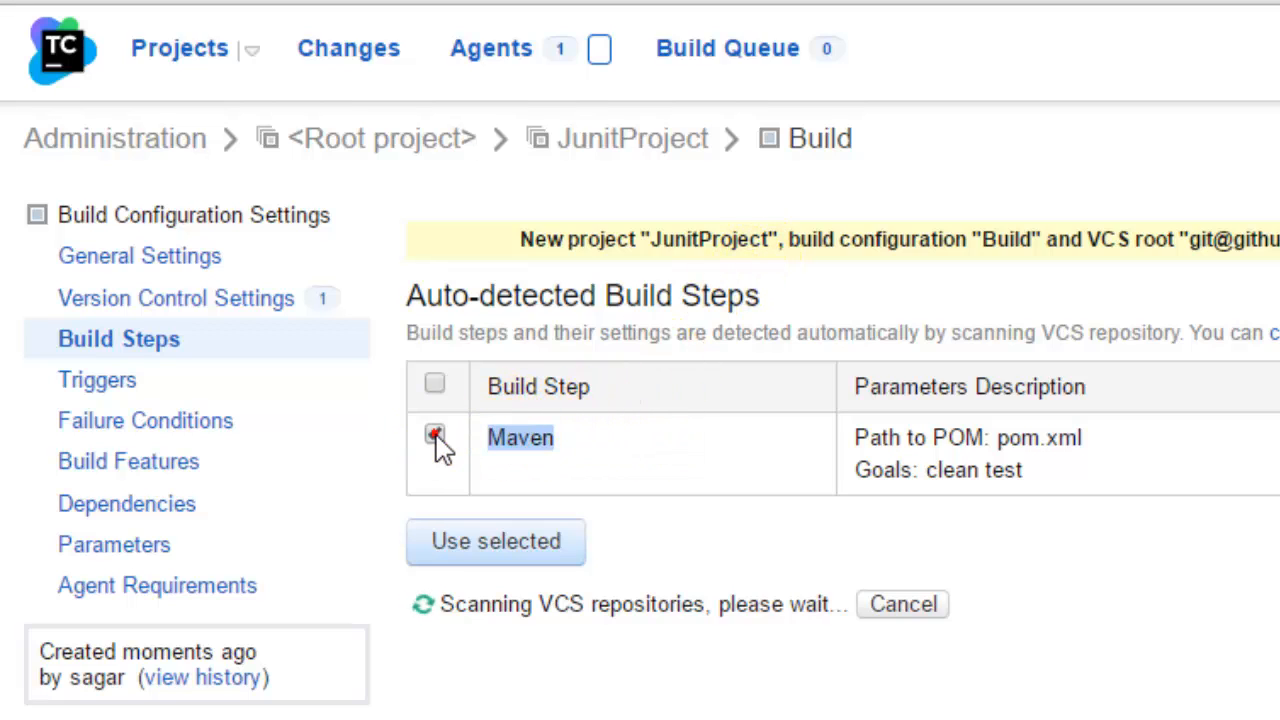
pyautogui.click(550, 554)
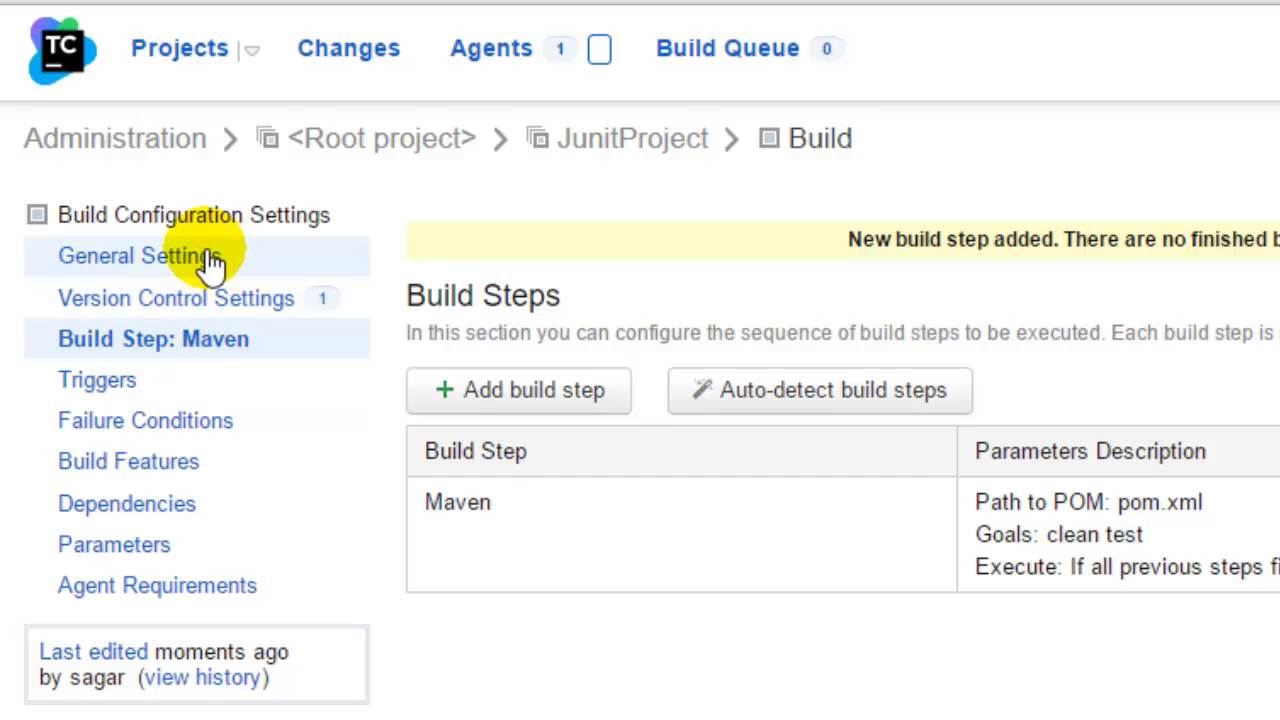
# Examine the trigger types available for the Build configuration, preview Schedule Trigger, and cancel without adding a trigger
pyautogui.click(118, 384)
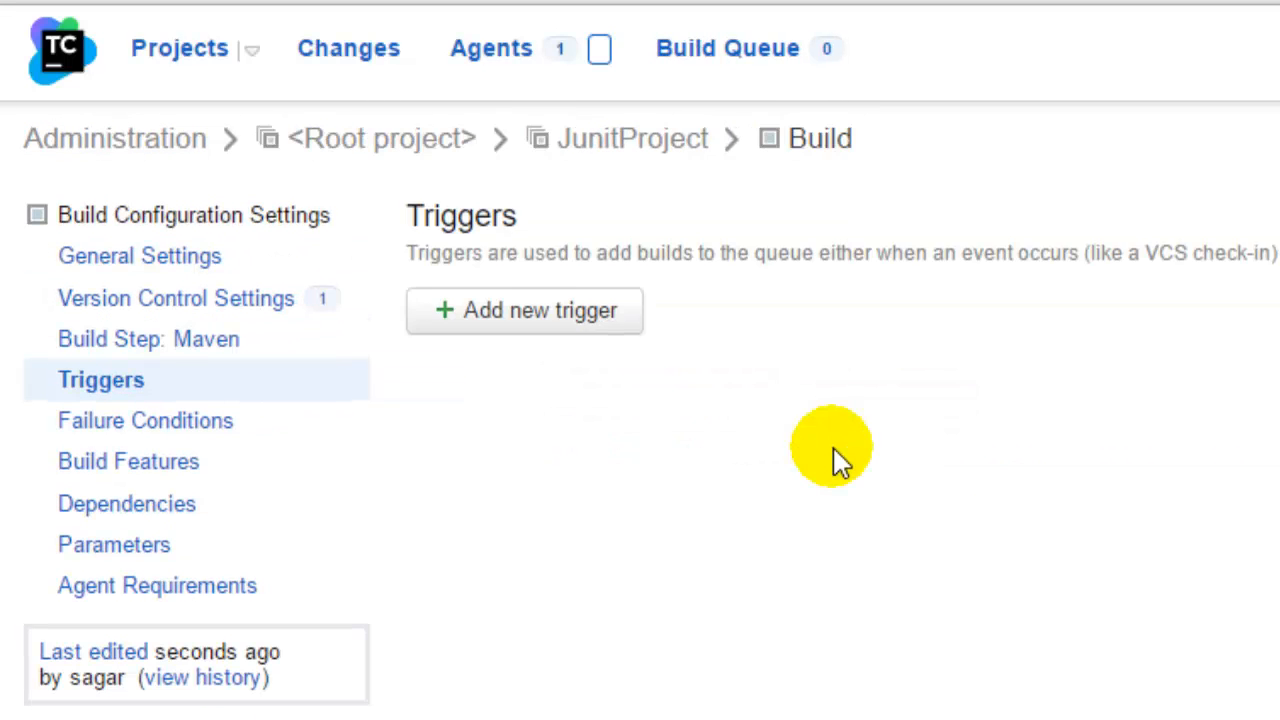
pyautogui.click(567, 326)
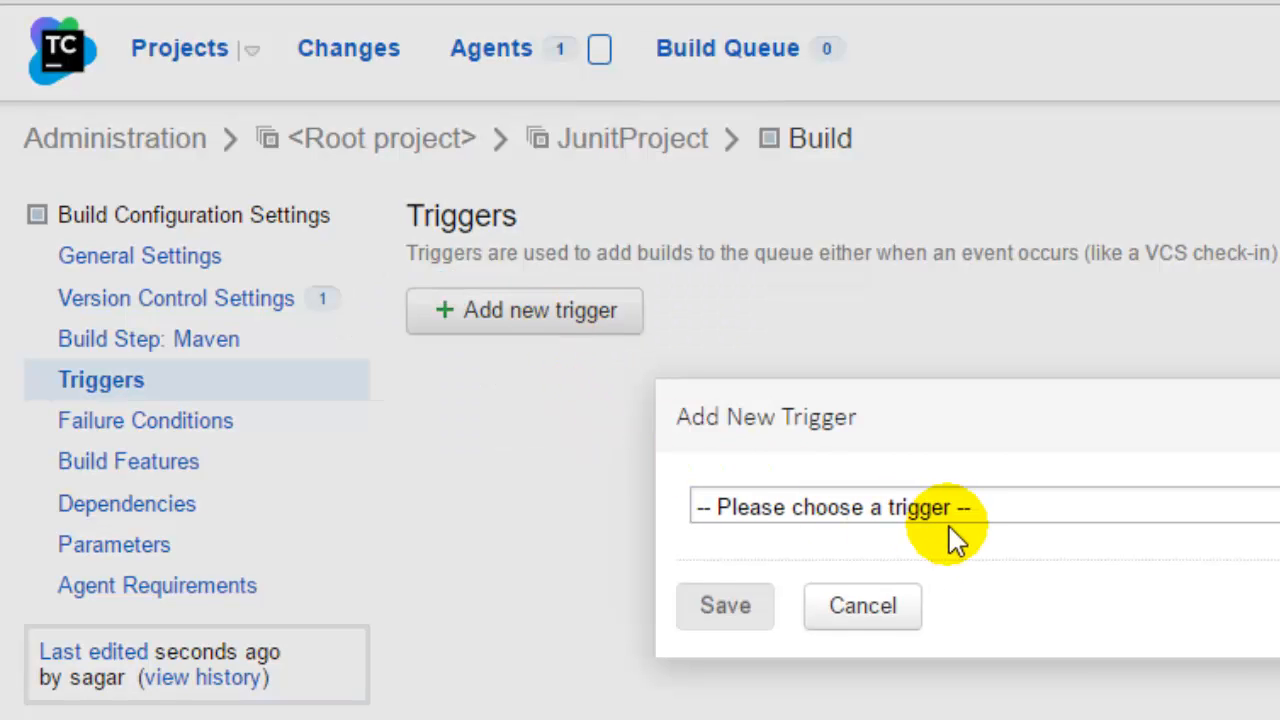
pyautogui.click(958, 508)
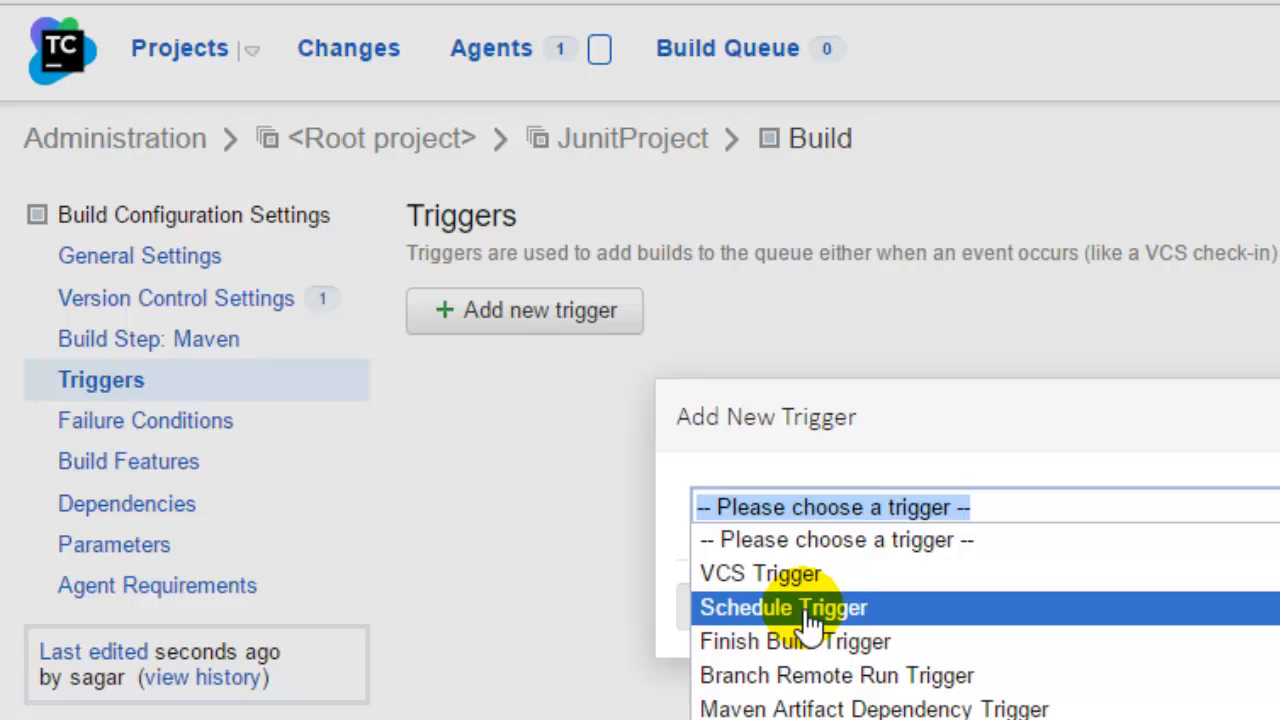
pyautogui.click(808, 430)
pyautogui.click(803, 494)
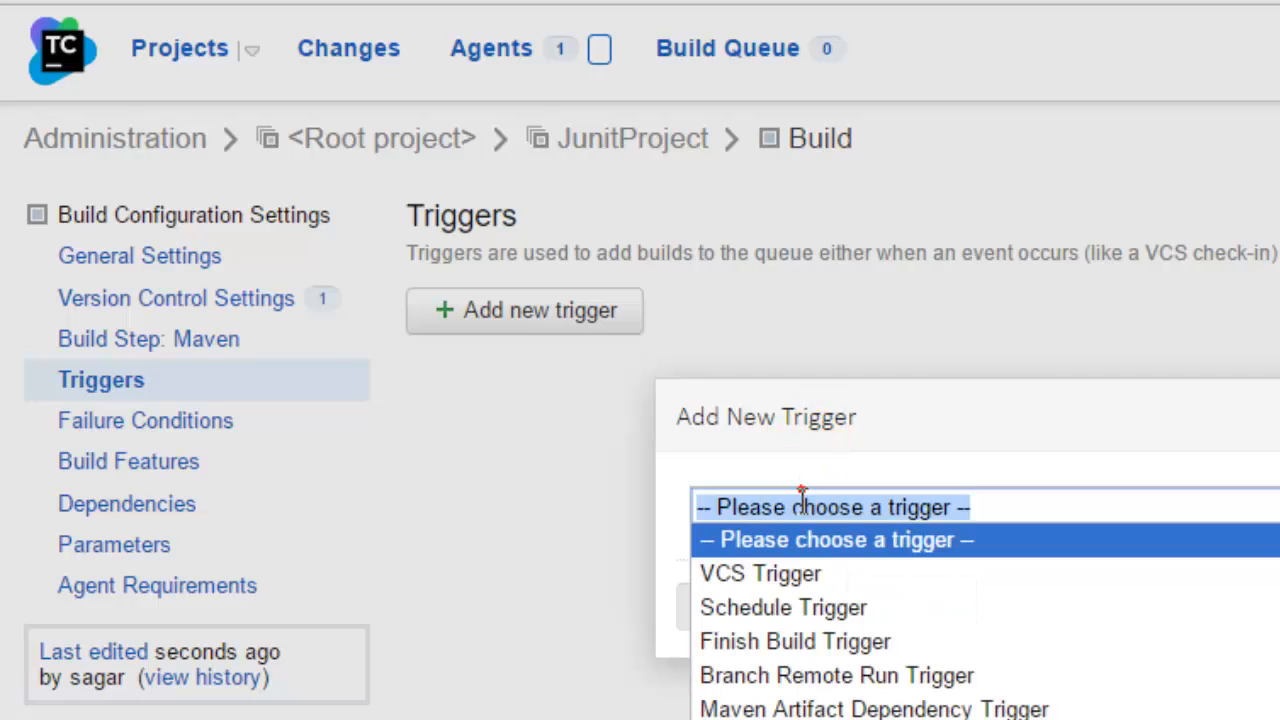
pyautogui.click(766, 606)
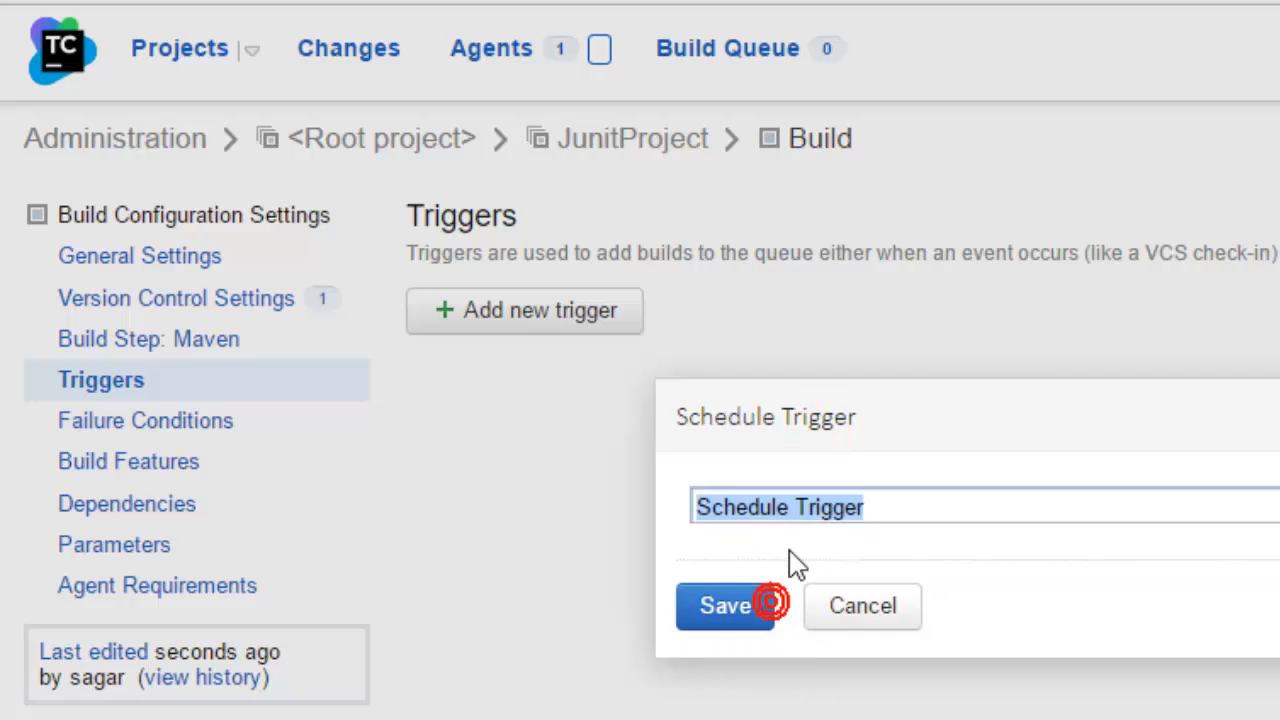
pyautogui.click(858, 612)
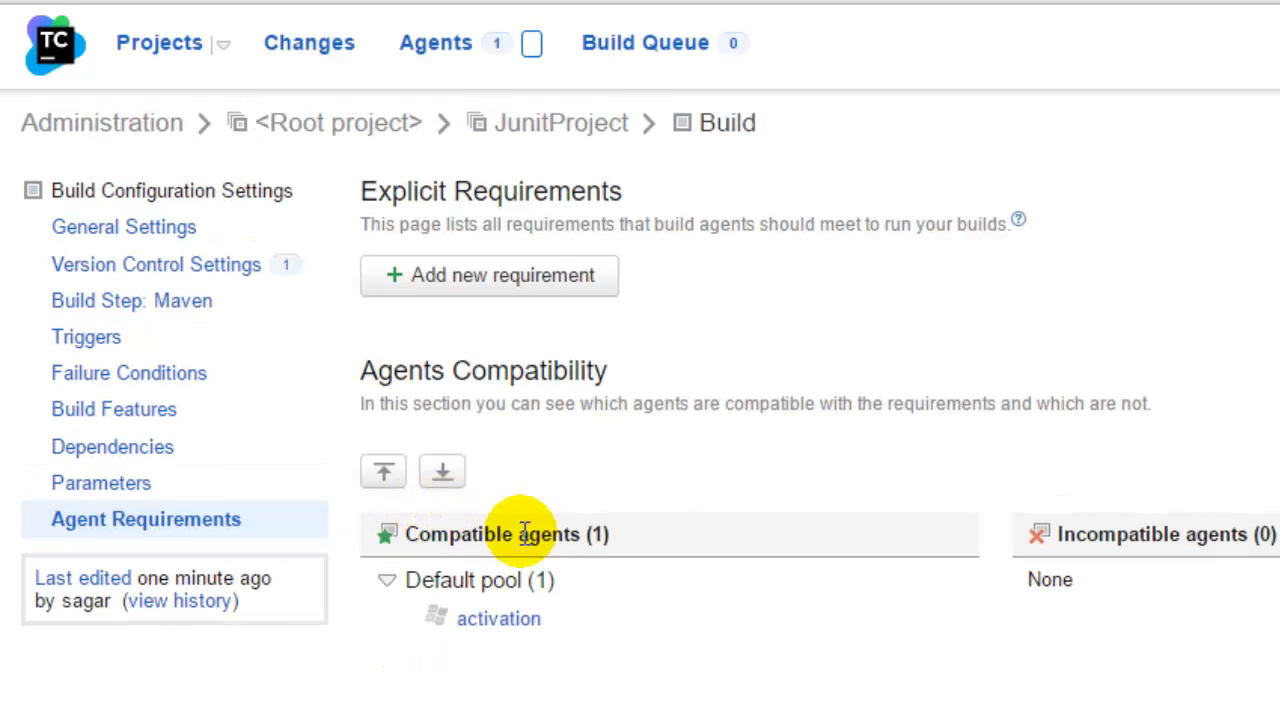
# Check the compatible agents in the agent requirements, and review the build configurations and templates in JunitProject's general settings
pyautogui.moveTo(465, 535); pyautogui.dragTo(790, 563)
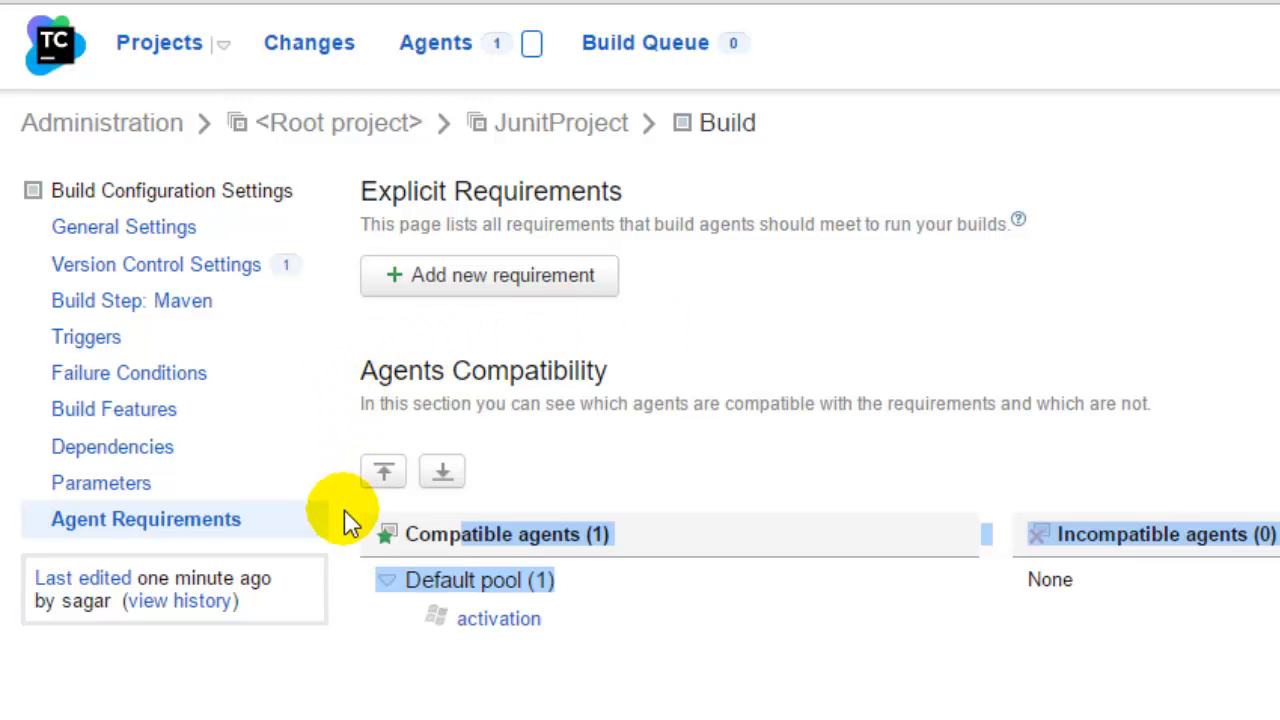
pyautogui.click(547, 120)
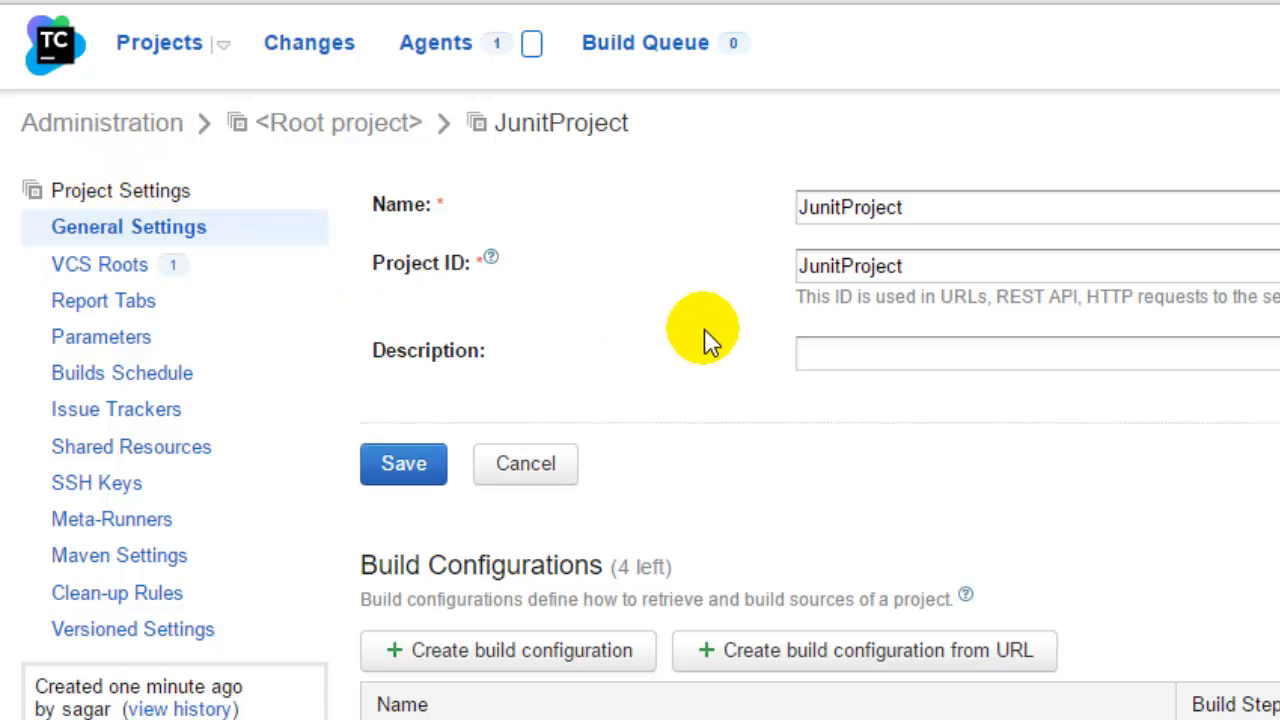
pyautogui.scroll(-2, 874, 418)
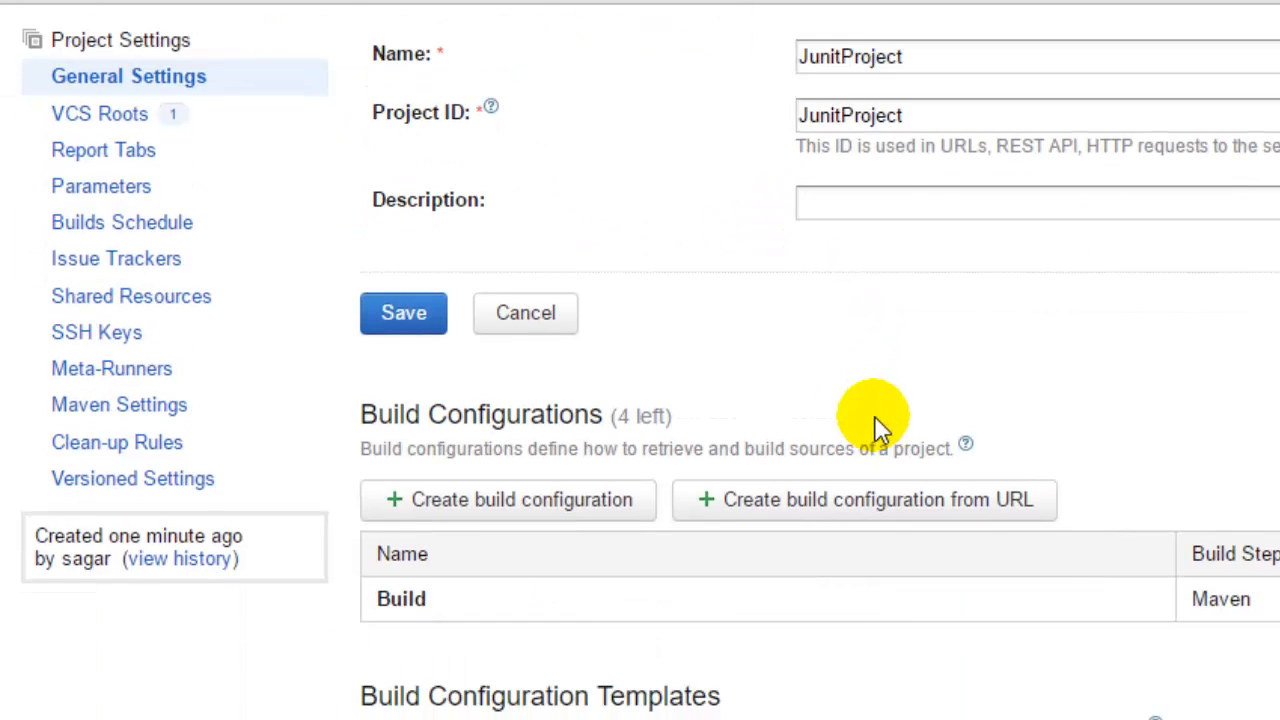
pyautogui.moveTo(378, 414); pyautogui.dragTo(532, 412)
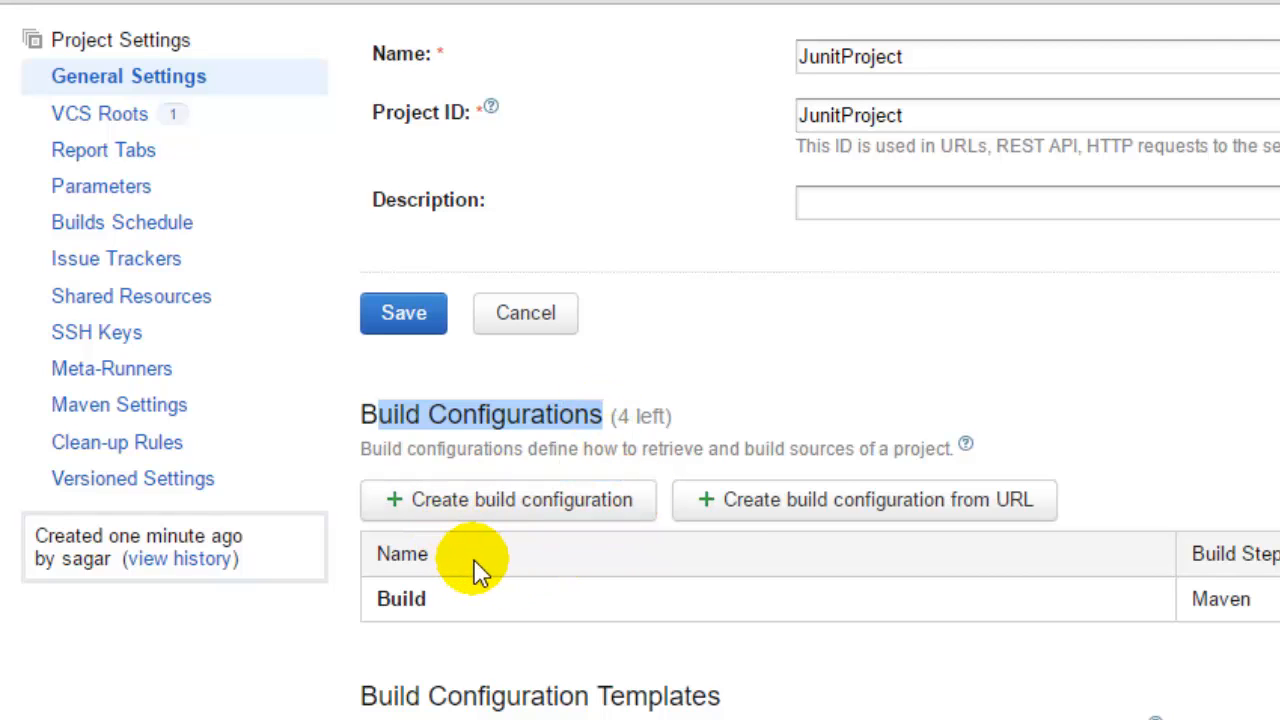
pyautogui.scroll(3, 700, 391)
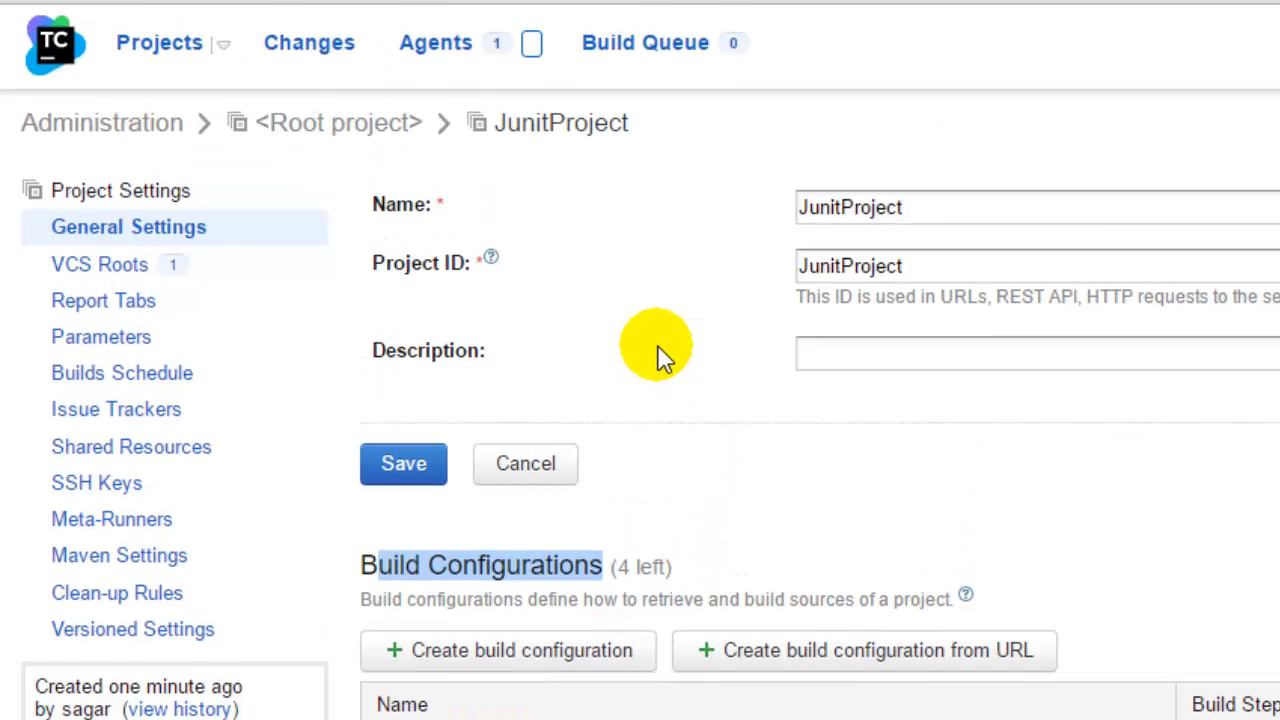
pyautogui.click(618, 570)
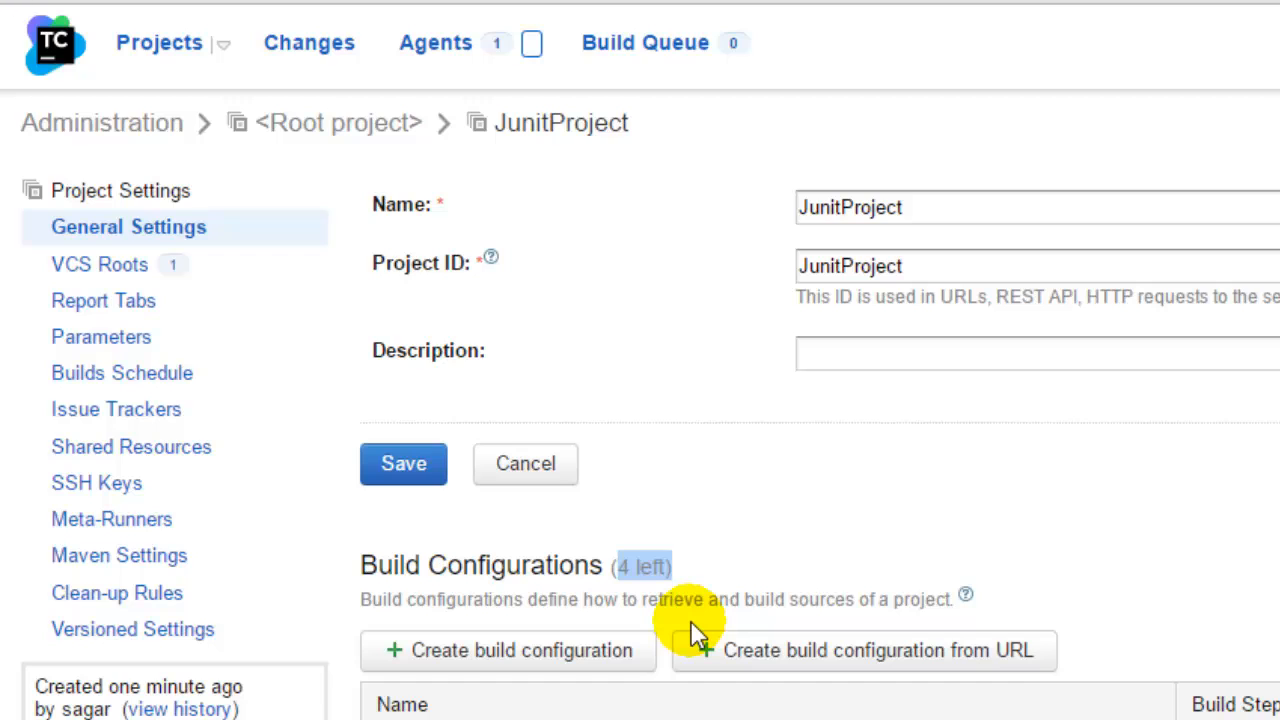
pyautogui.scroll(-3, 692, 630)
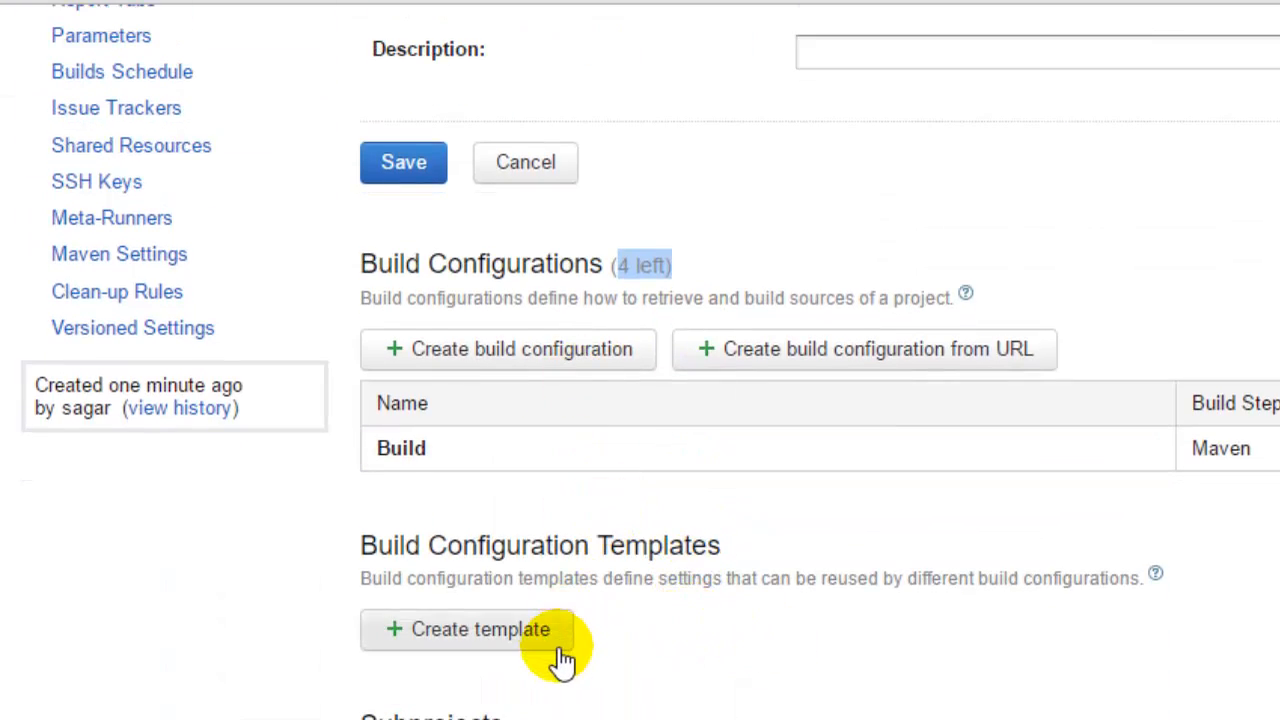
pyautogui.moveTo(428, 545); pyautogui.dragTo(948, 585)
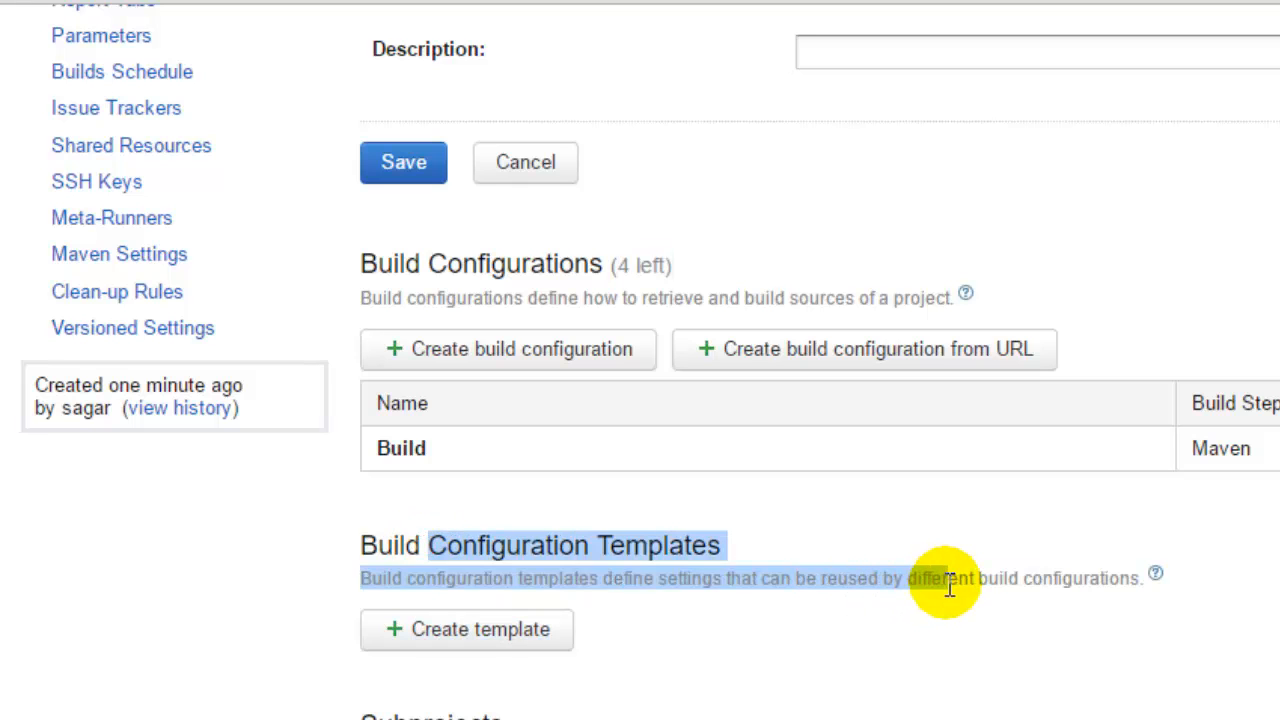
pyautogui.scroll(-1, 566, 363)
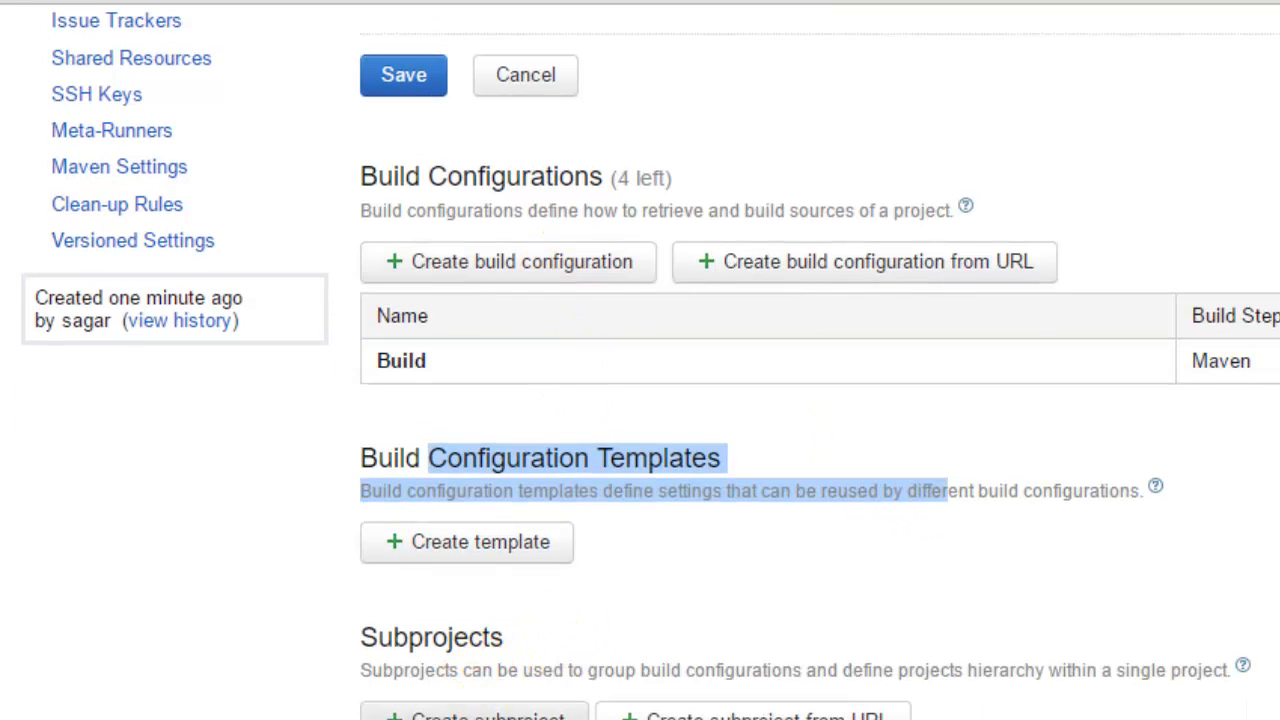
pyautogui.scroll(2, 688, 272)
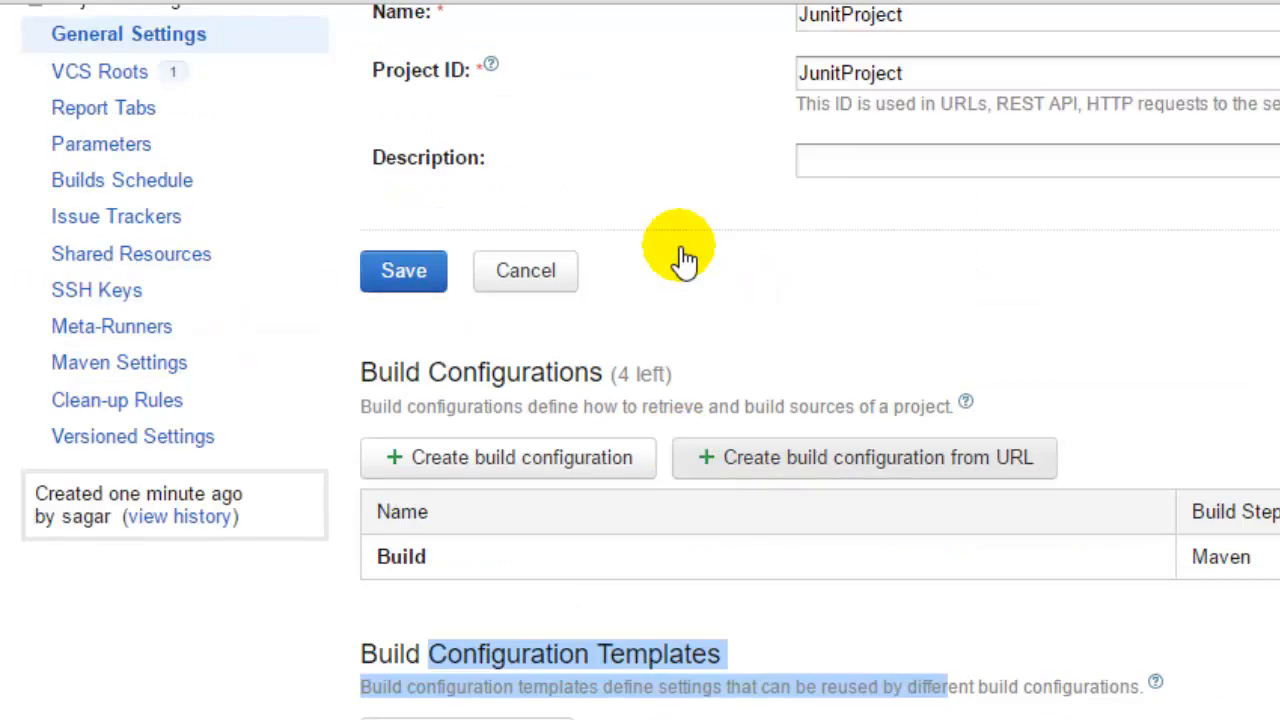
pyautogui.scroll(2, 683, 258)
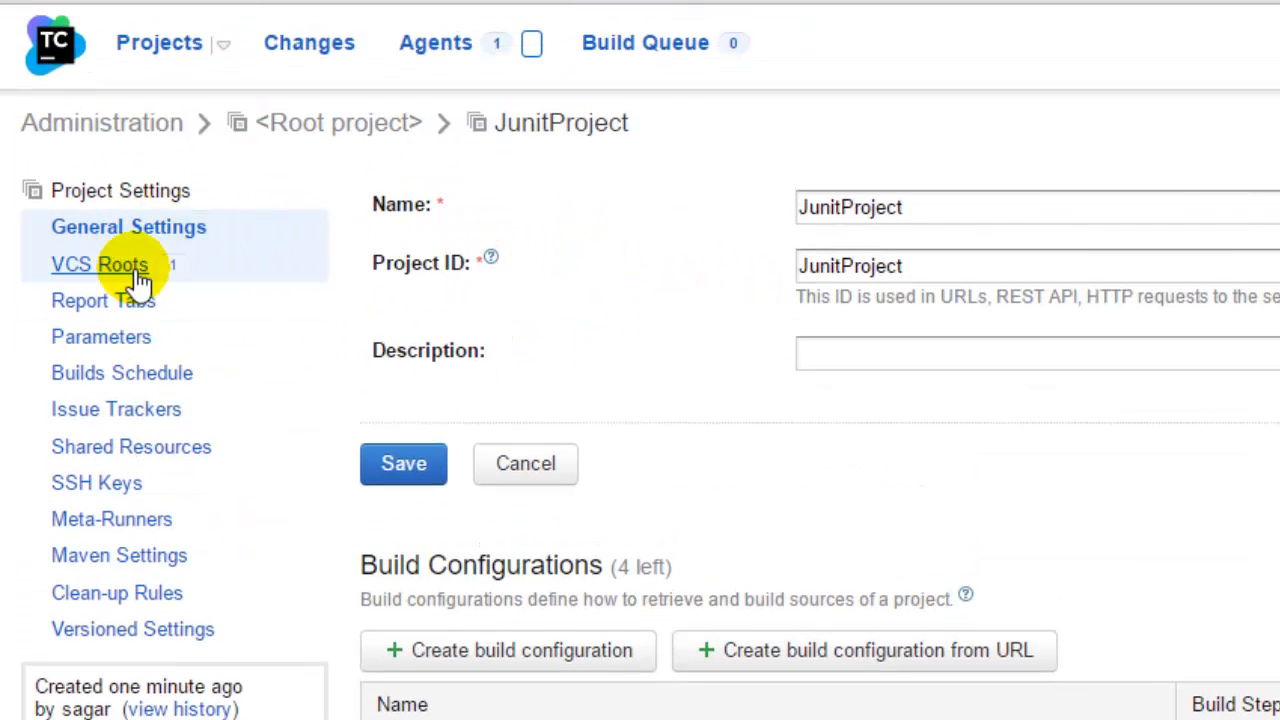
# Review the VCS roots and report tabs of JunitProject
pyautogui.click(138, 276)
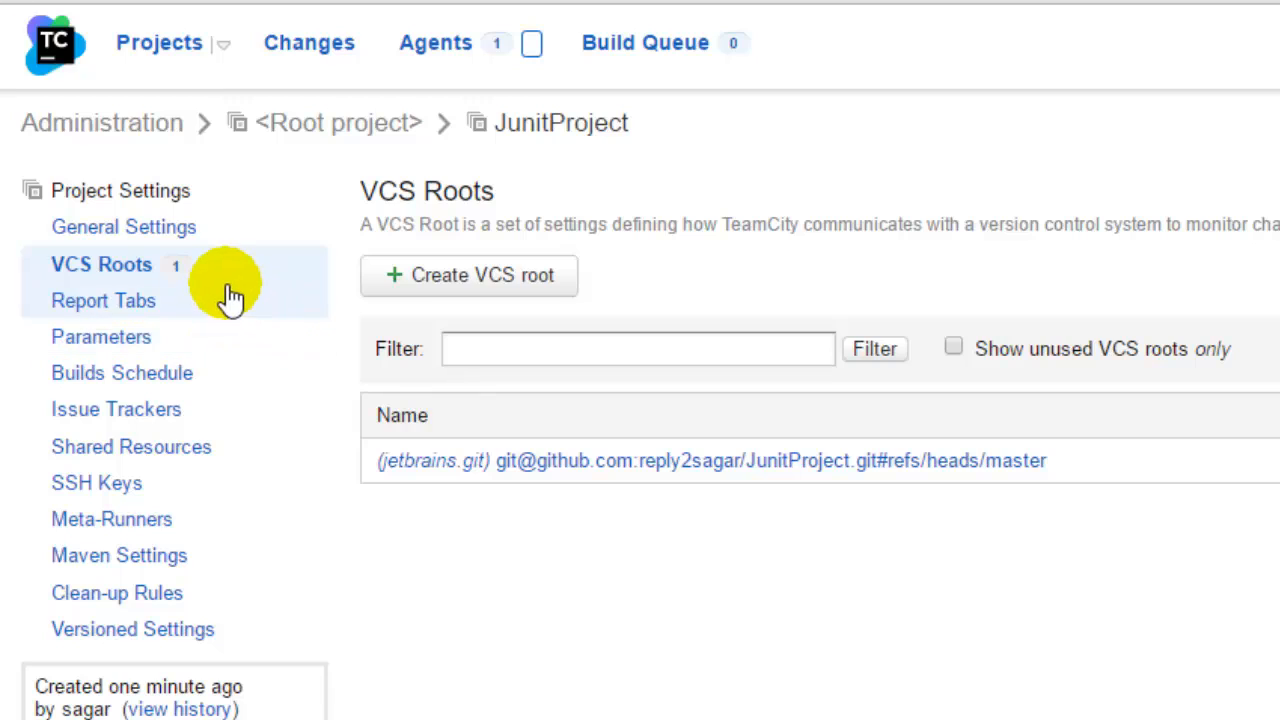
pyautogui.click(150, 305)
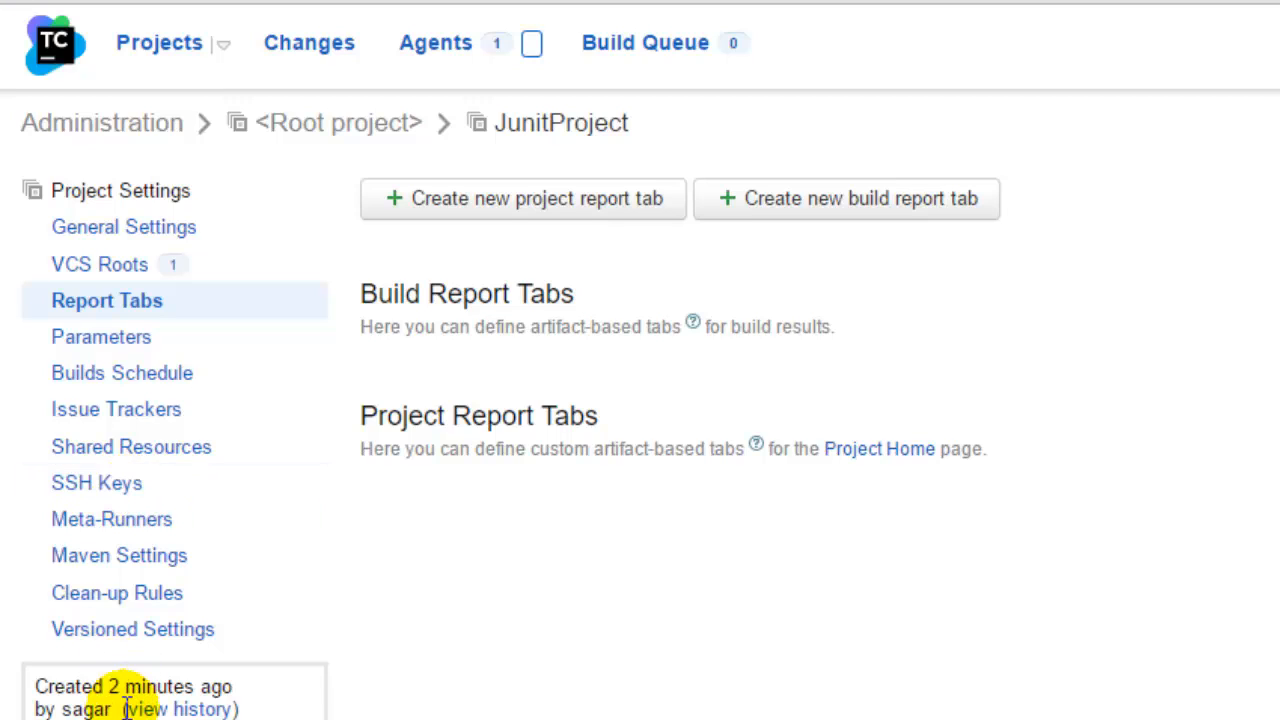
# Examine the custom artifact policy options in JunitProject's default clean-up rules, and close the rules without saving
pyautogui.click(106, 594)
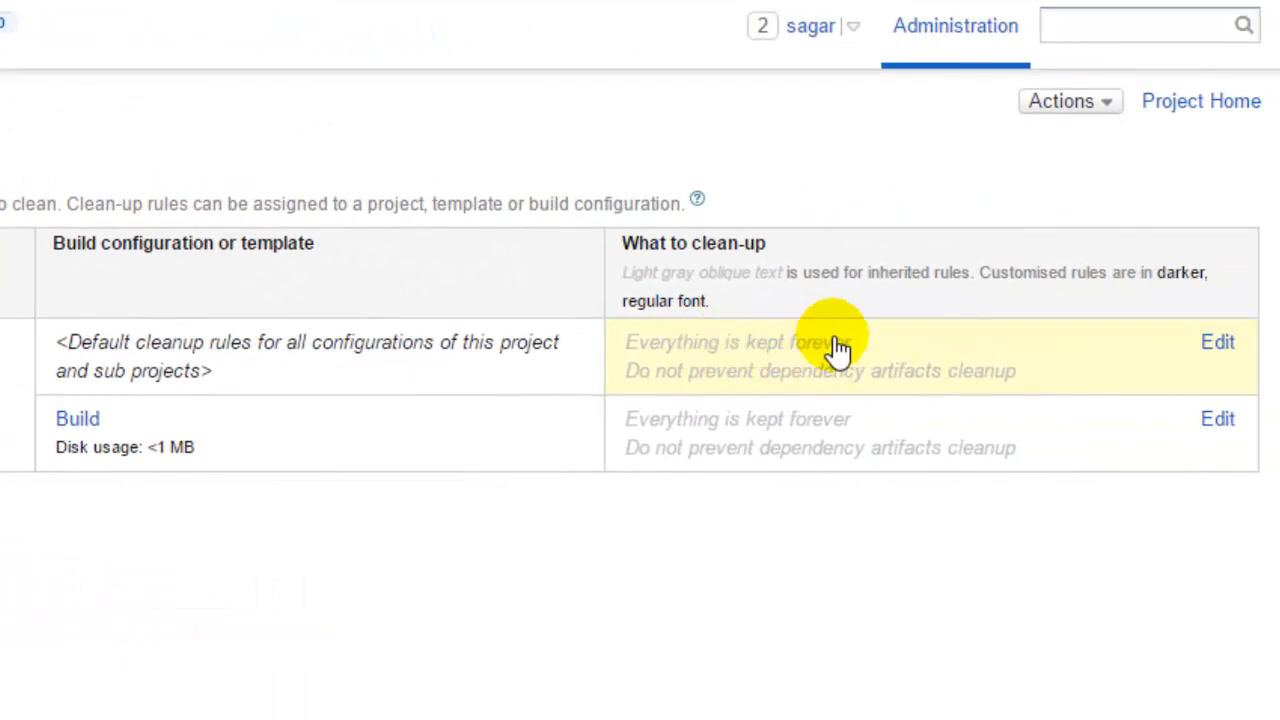
pyautogui.click(1217, 345)
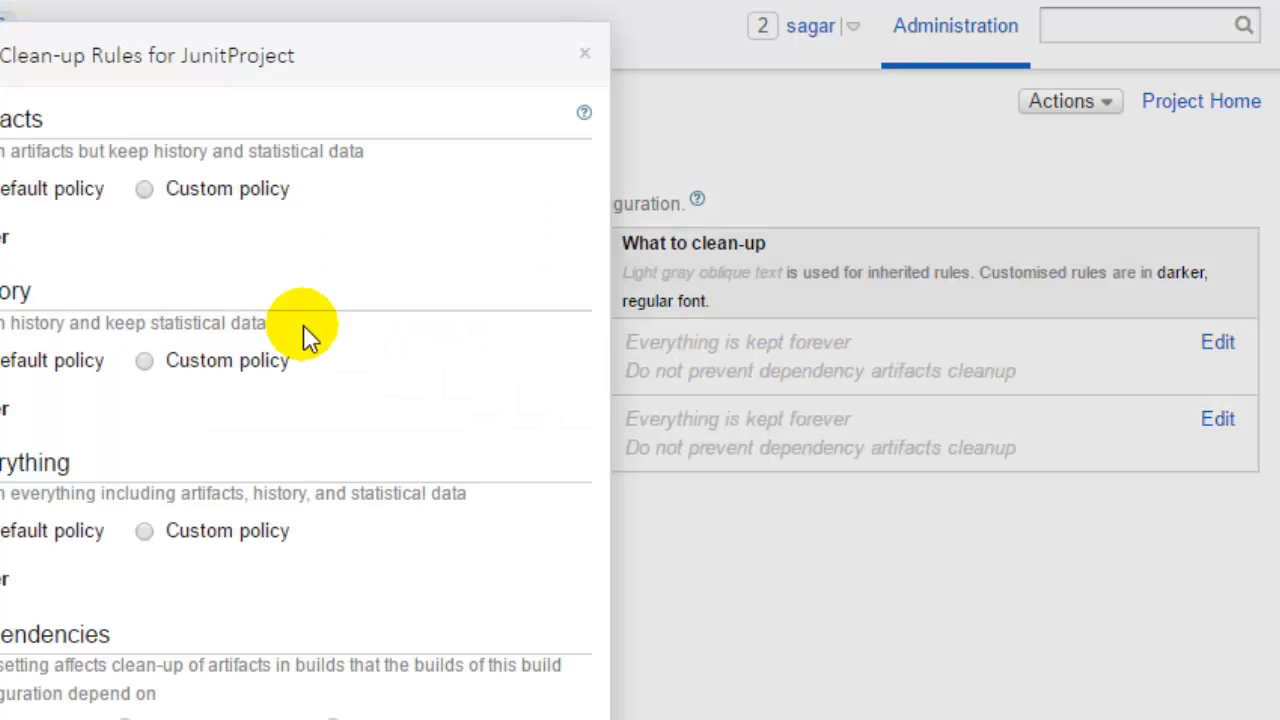
pyautogui.click(144, 189)
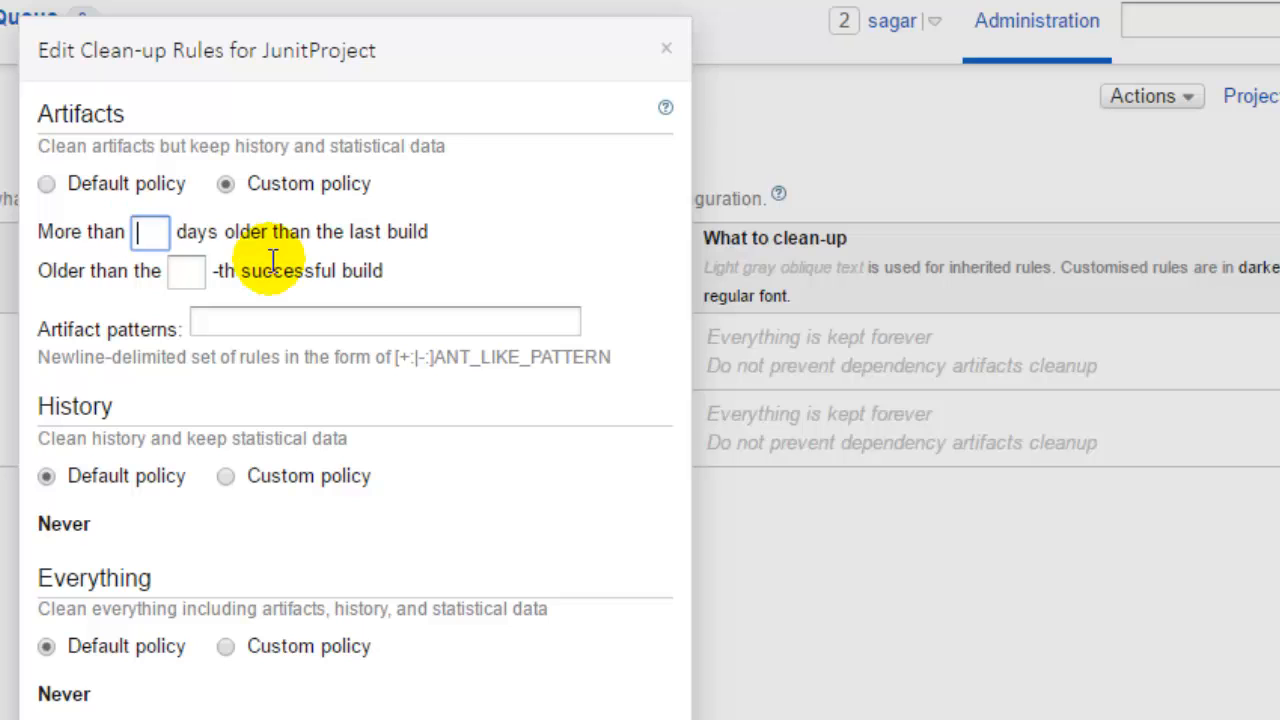
pyautogui.click(666, 48)
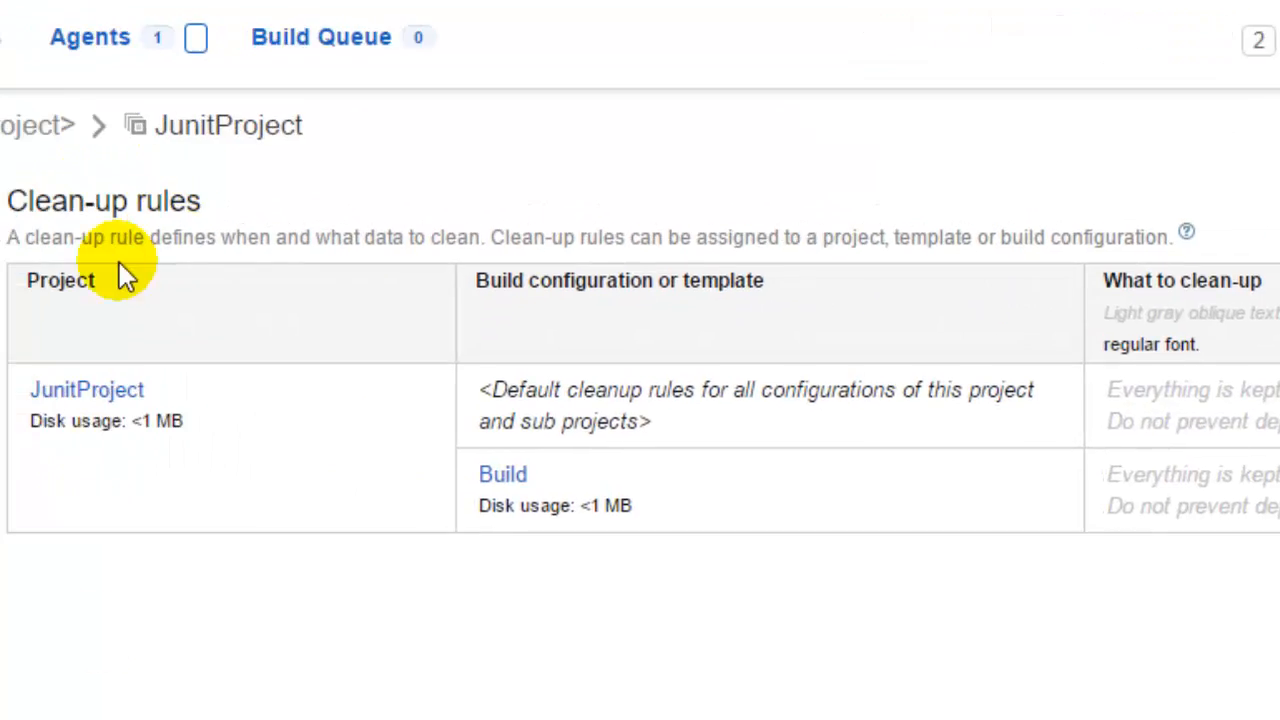
# Return to JunitProject's general settings and inspect the Build configuration's general settings down to the artifact paths
pyautogui.click(162, 300)
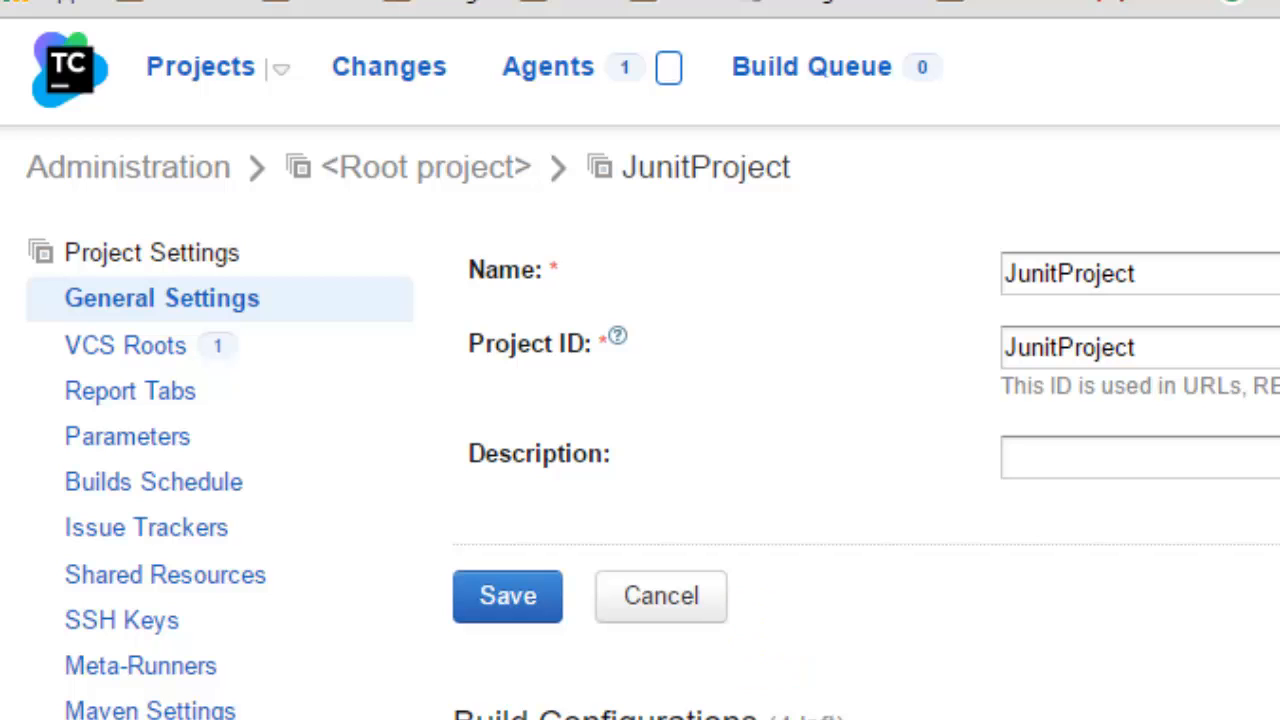
pyautogui.click(869, 712)
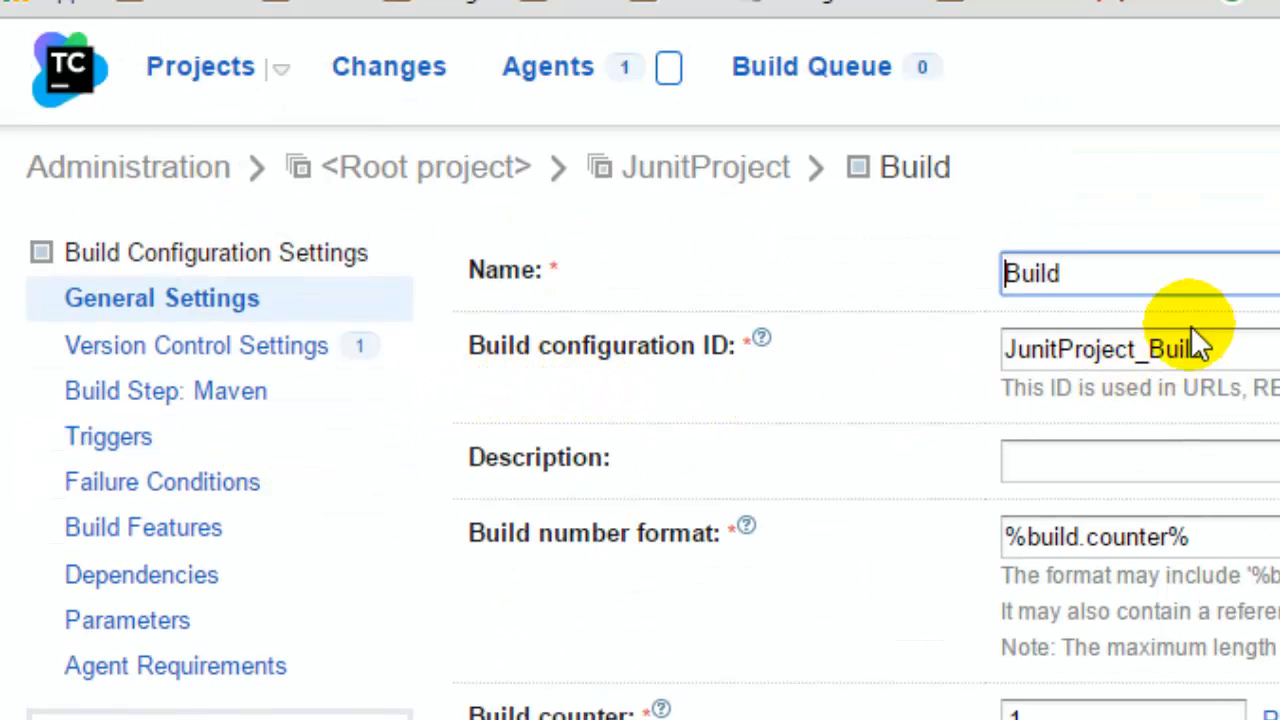
pyautogui.scroll(-2, 960, 540)
pyautogui.click(970, 549)
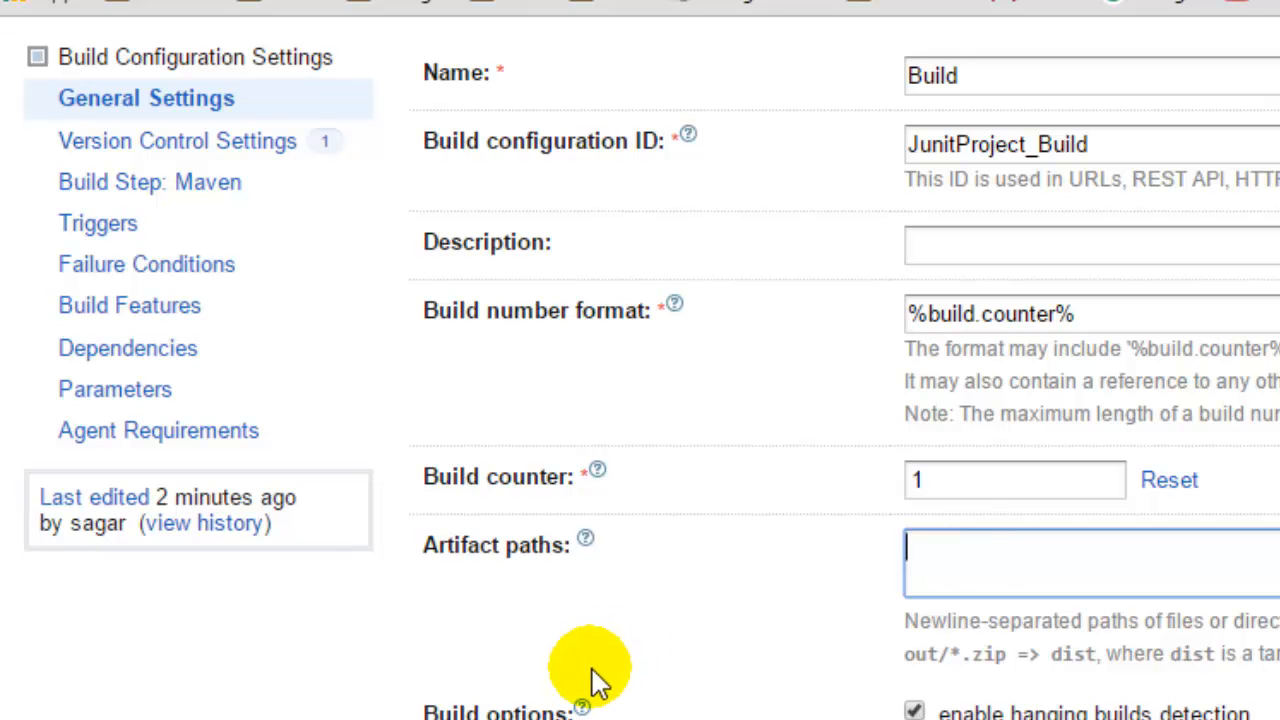
# Run the Build configuration and open the running build's log to follow the source checkout
pyautogui.scroll(2, 598, 680)
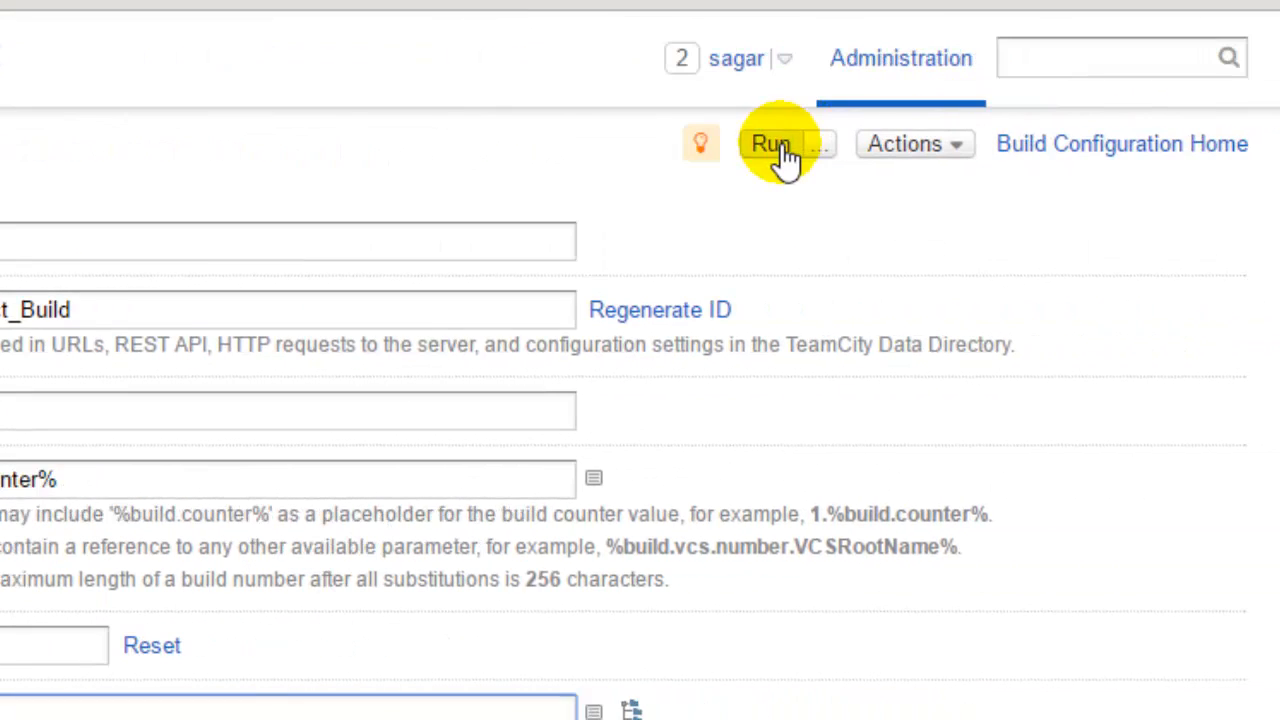
pyautogui.click(780, 145)
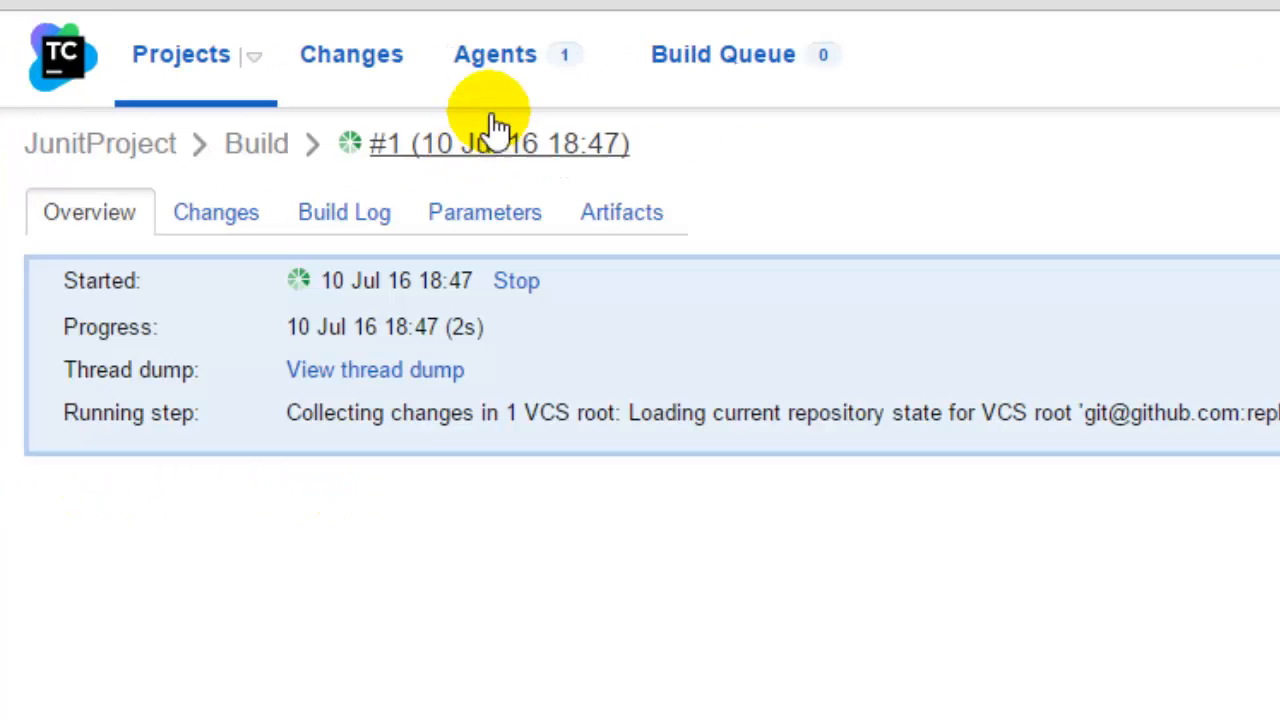
pyautogui.click(518, 70)
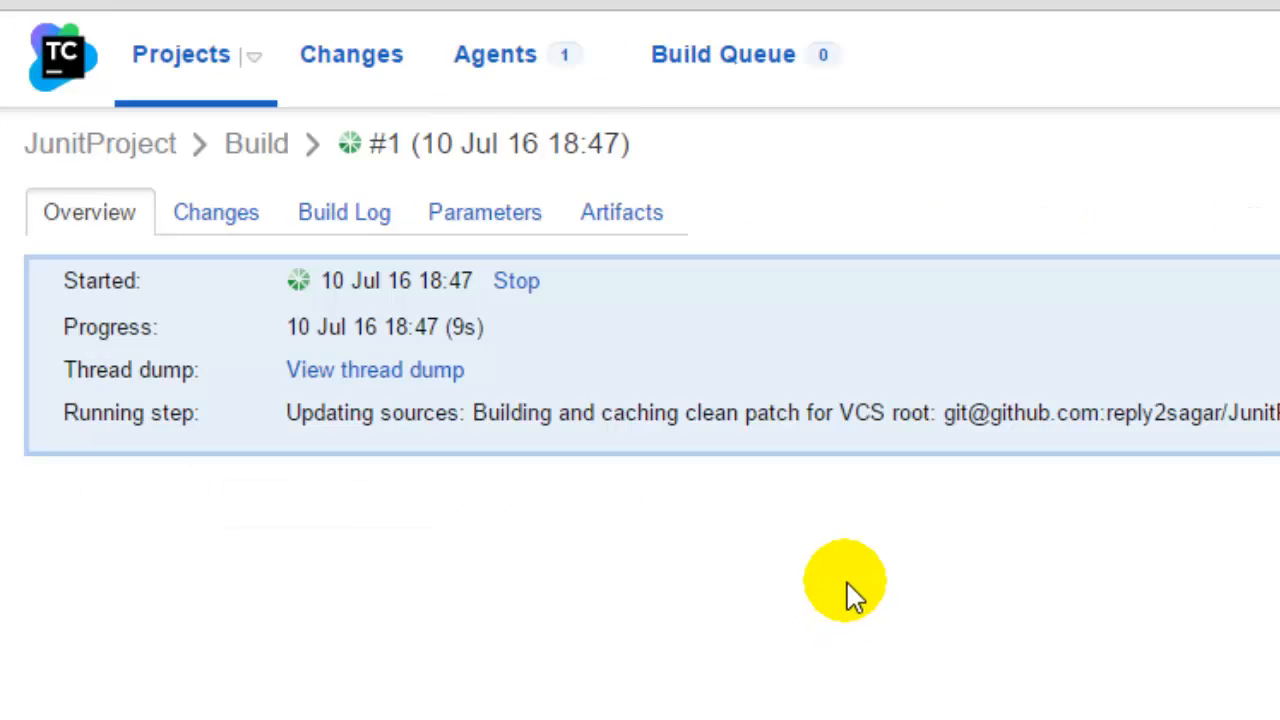
pyautogui.click(344, 216)
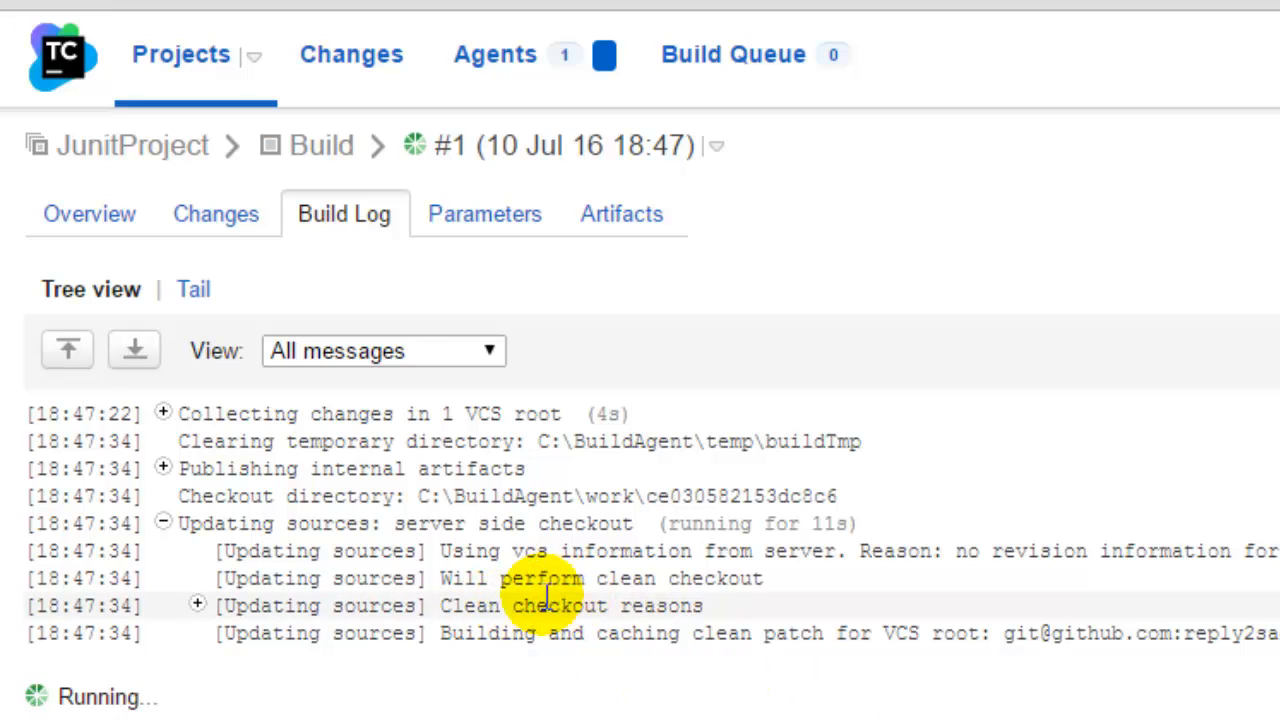
pyautogui.moveTo(512, 605); pyautogui.dragTo(1279, 625)
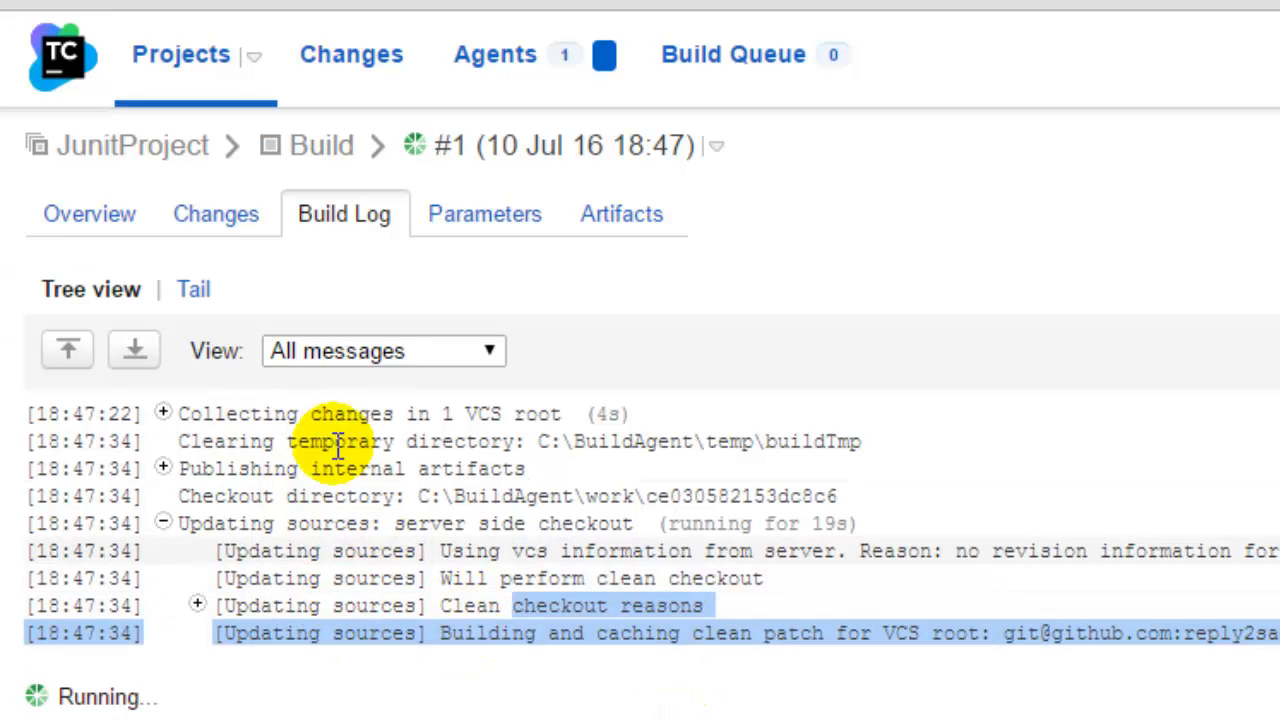
# Review the changes, overview progress, artifacts and parameters of JunitProject's running build #1
pyautogui.click(248, 224)
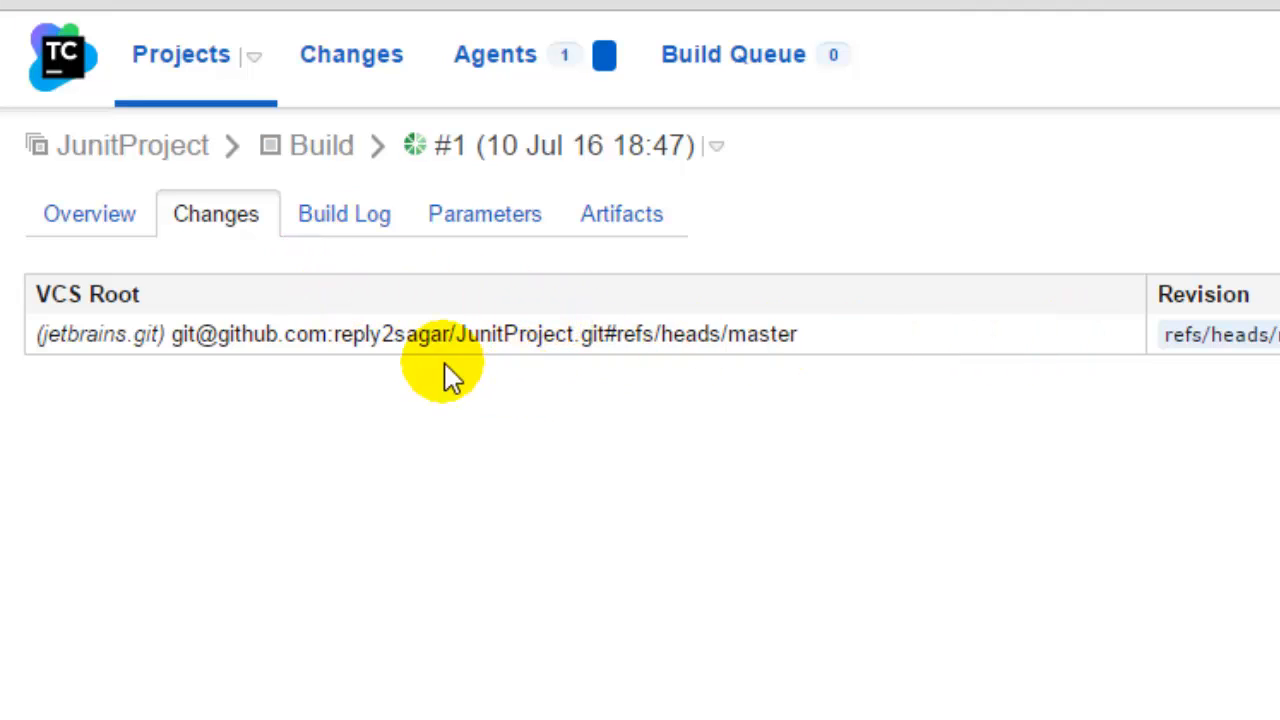
pyautogui.click(95, 222)
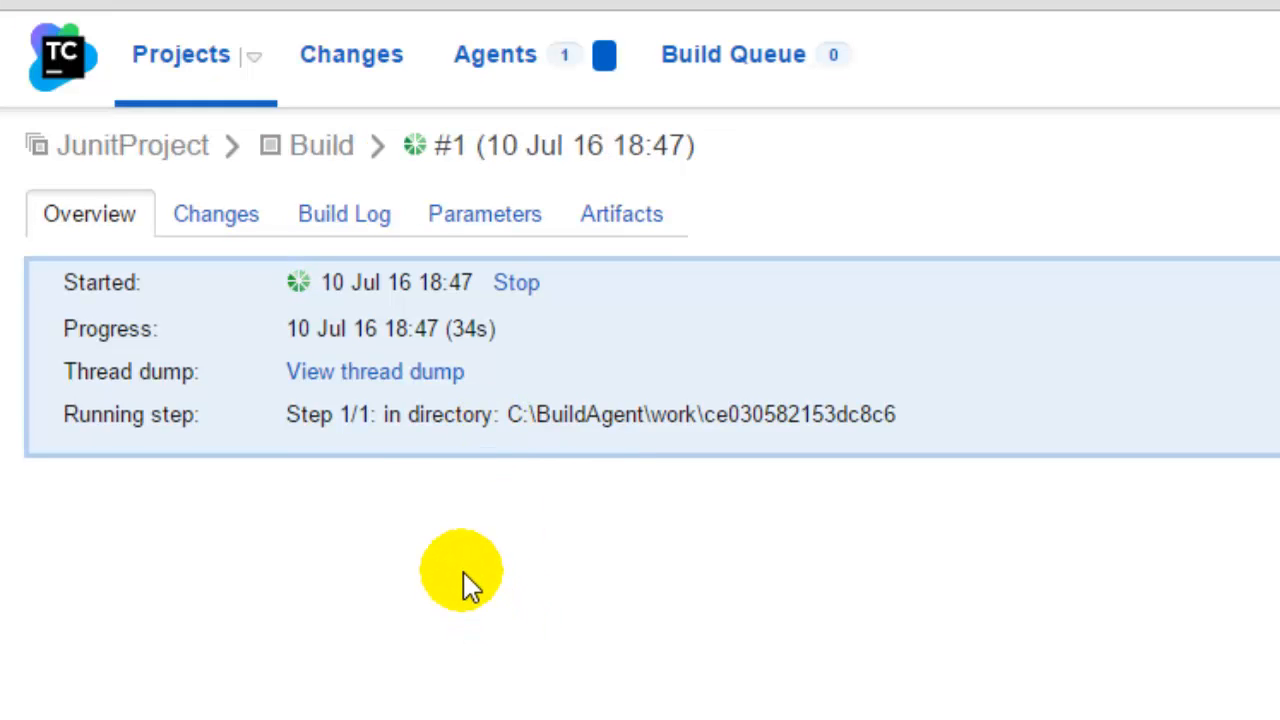
pyautogui.moveTo(395, 318)
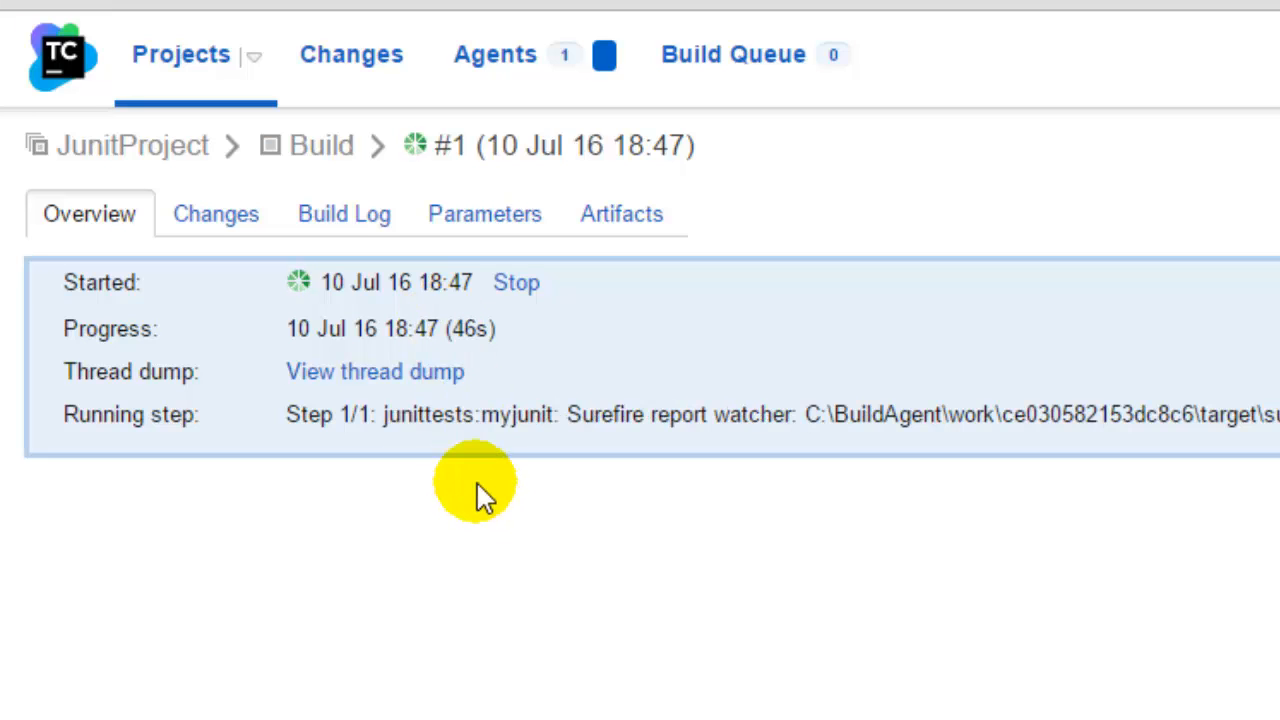
pyautogui.click(620, 218)
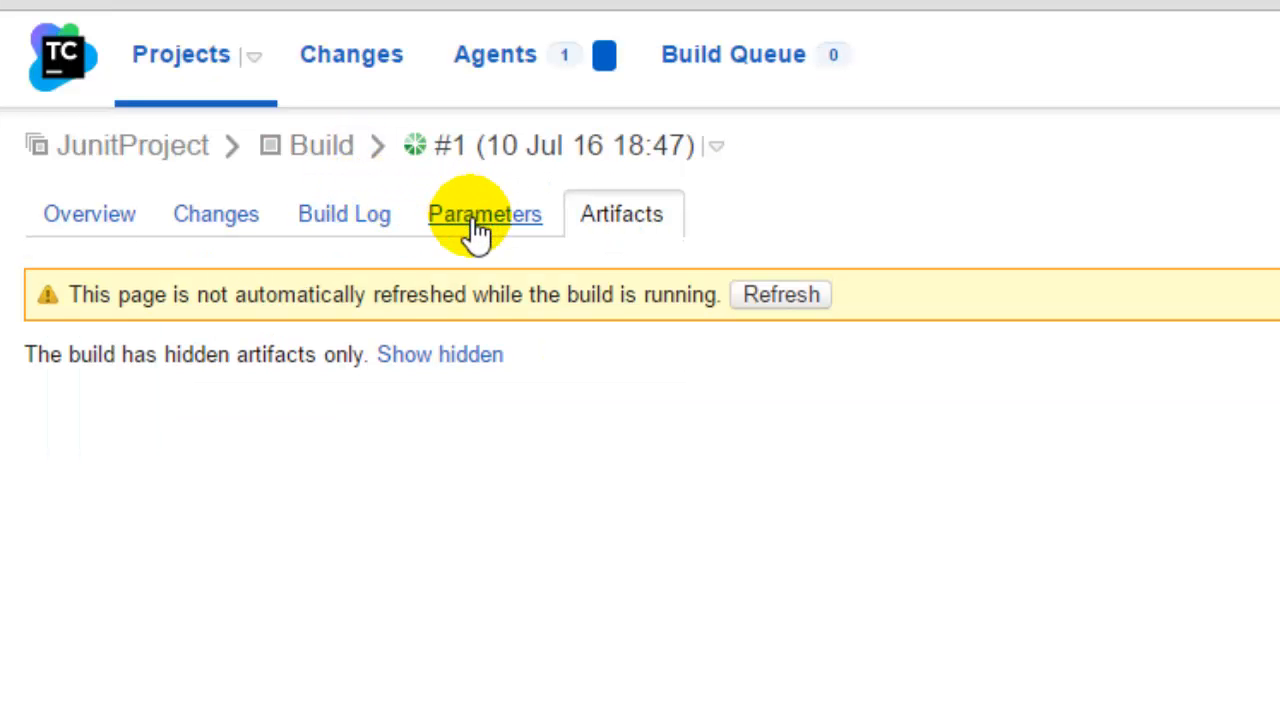
pyautogui.click(472, 222)
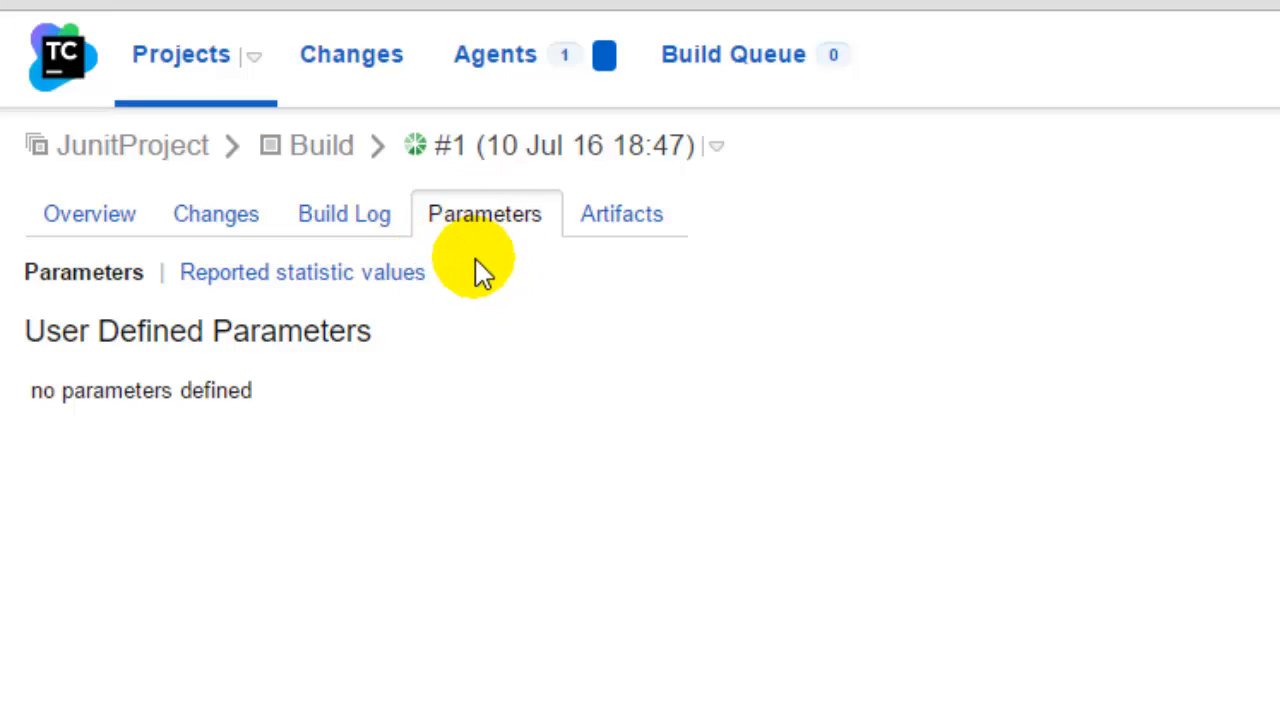
# Return to the projects list and open JunitProject's overview to check the running build
pyautogui.click(447, 158)
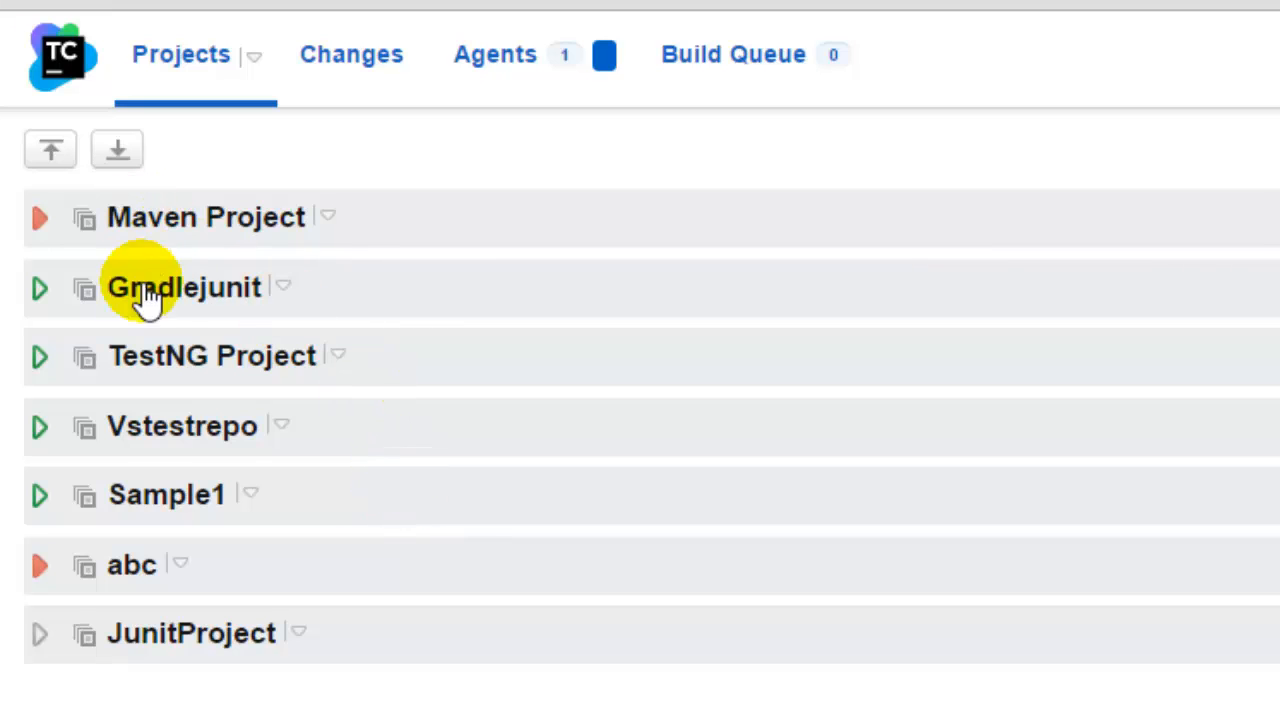
pyautogui.click(143, 645)
pyautogui.click(141, 638)
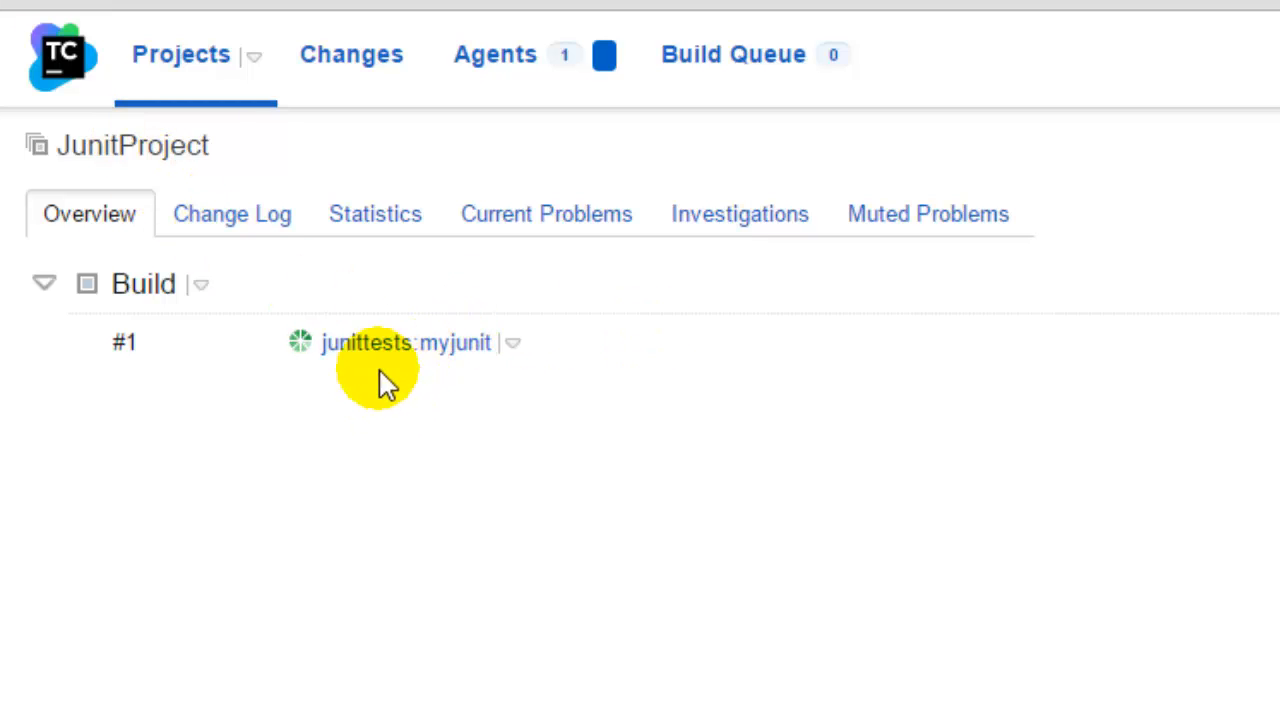
pyautogui.click(75, 150)
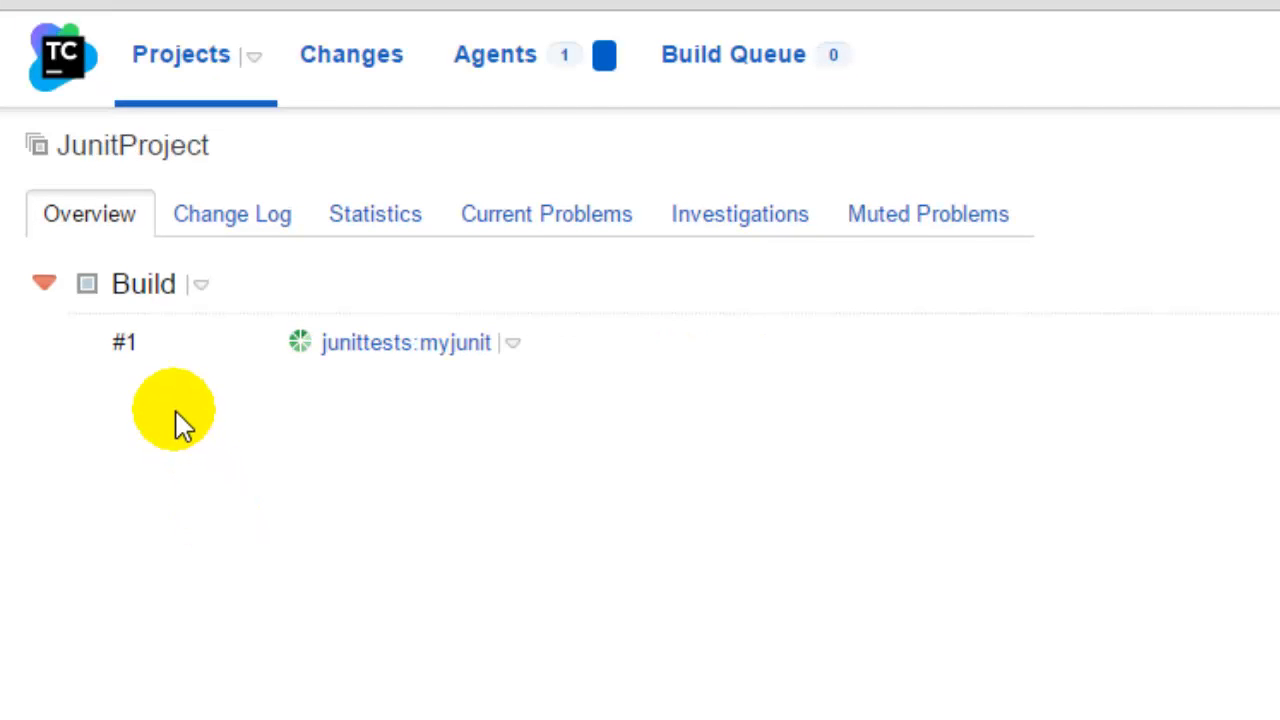
# Run Gradlejunit's Gradle Build and Gradle_Compile_Build, and move Gradle_Compile_Build to the top of the build queue
pyautogui.click(63, 66)
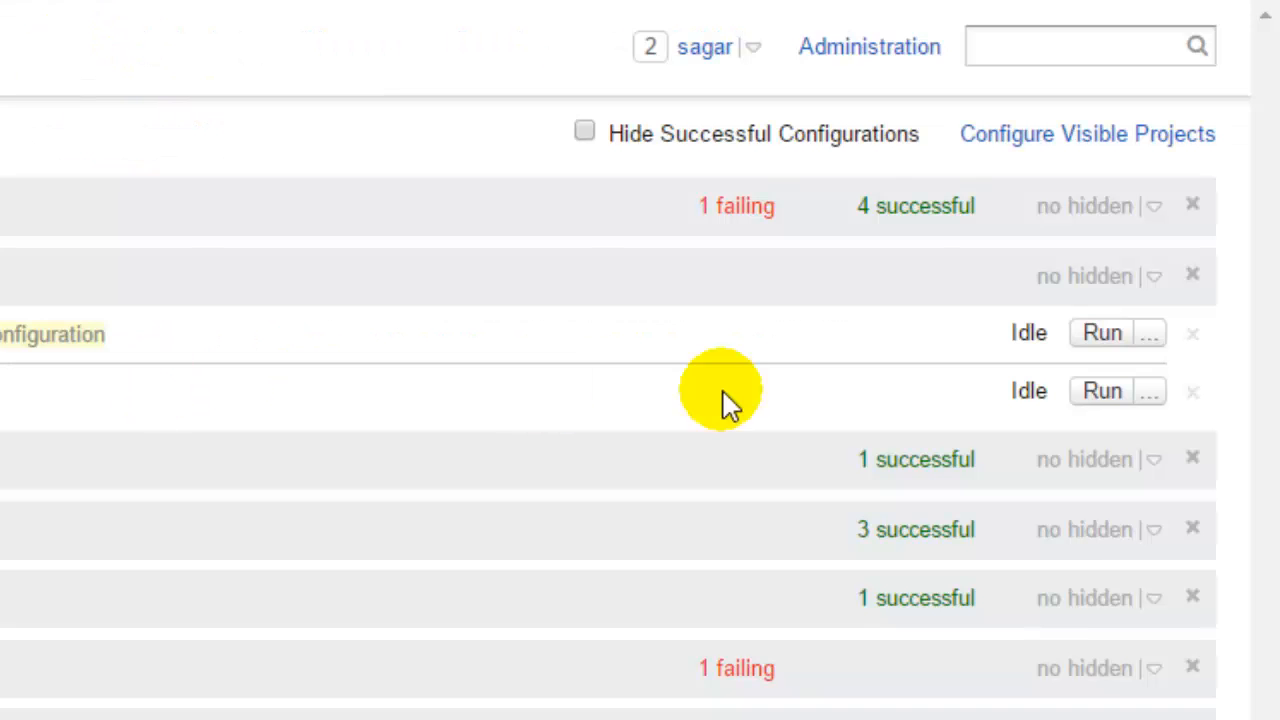
pyautogui.click(1105, 340)
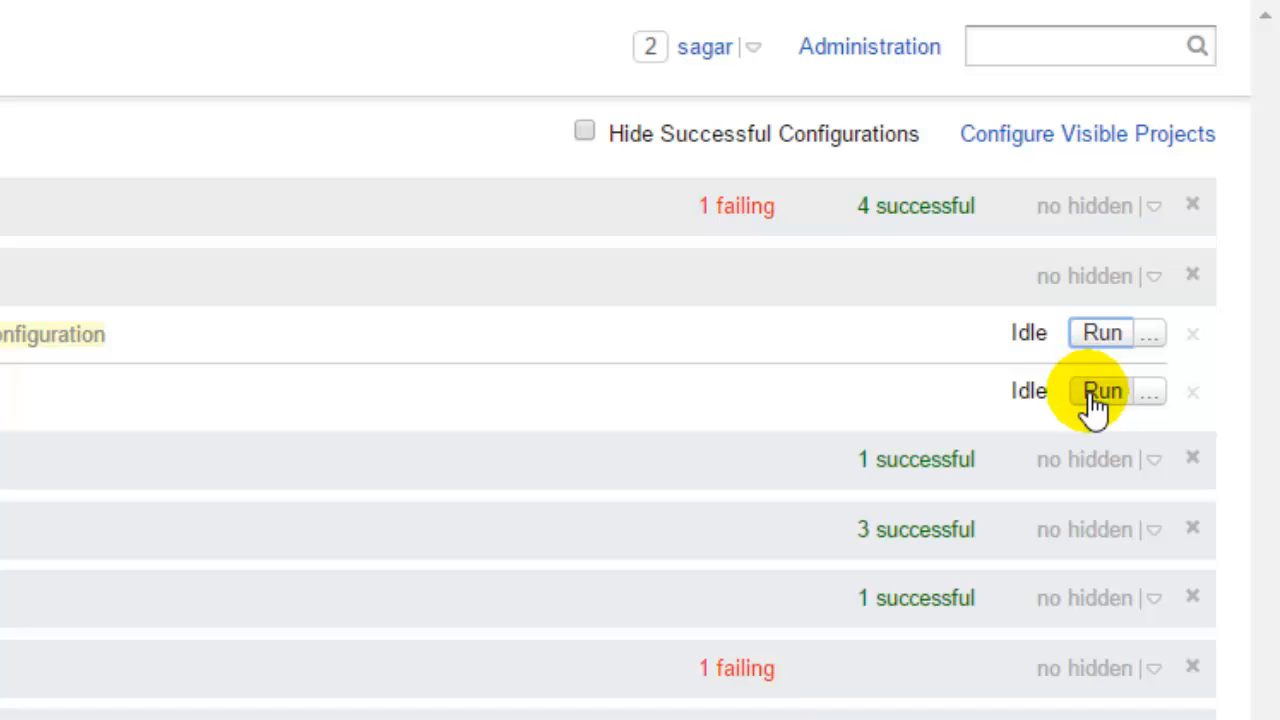
pyautogui.click(1100, 392)
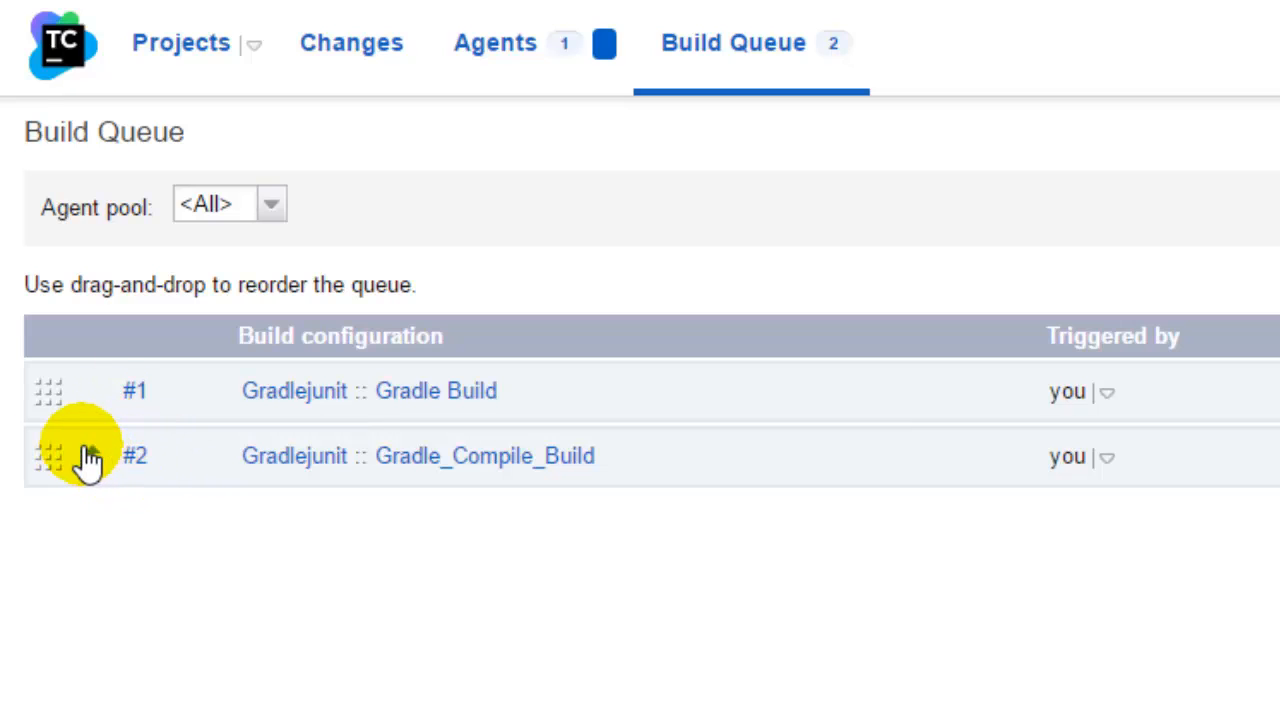
pyautogui.moveTo(40, 457); pyautogui.dragTo(54, 383)
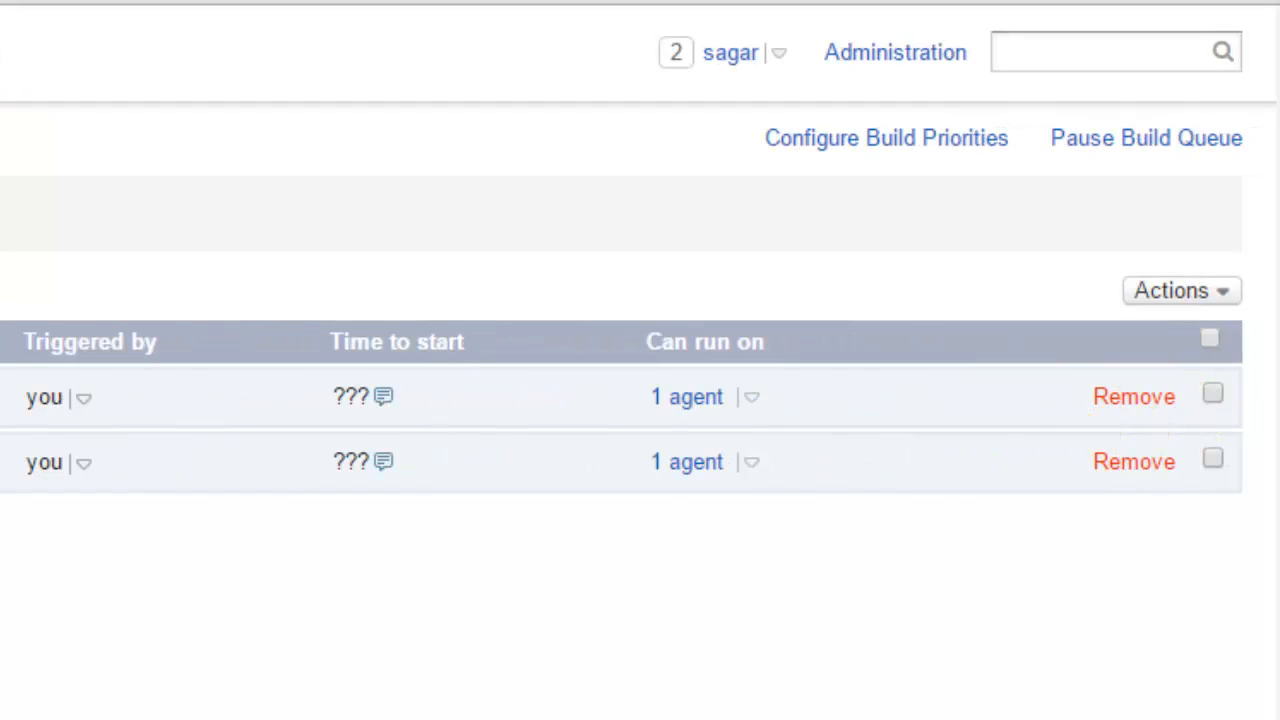
# Review the connected agents and the agents' build-time matrix for 10 Jul 2016
pyautogui.click(462, 38)
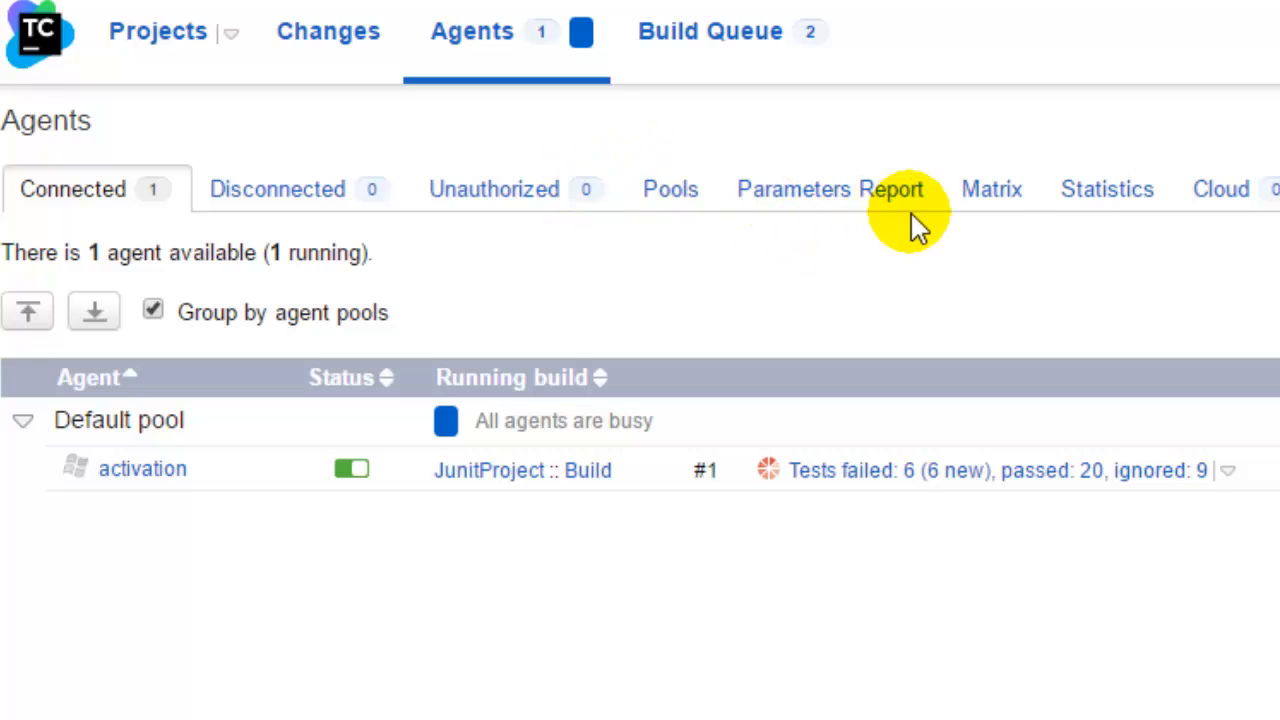
pyautogui.click(969, 207)
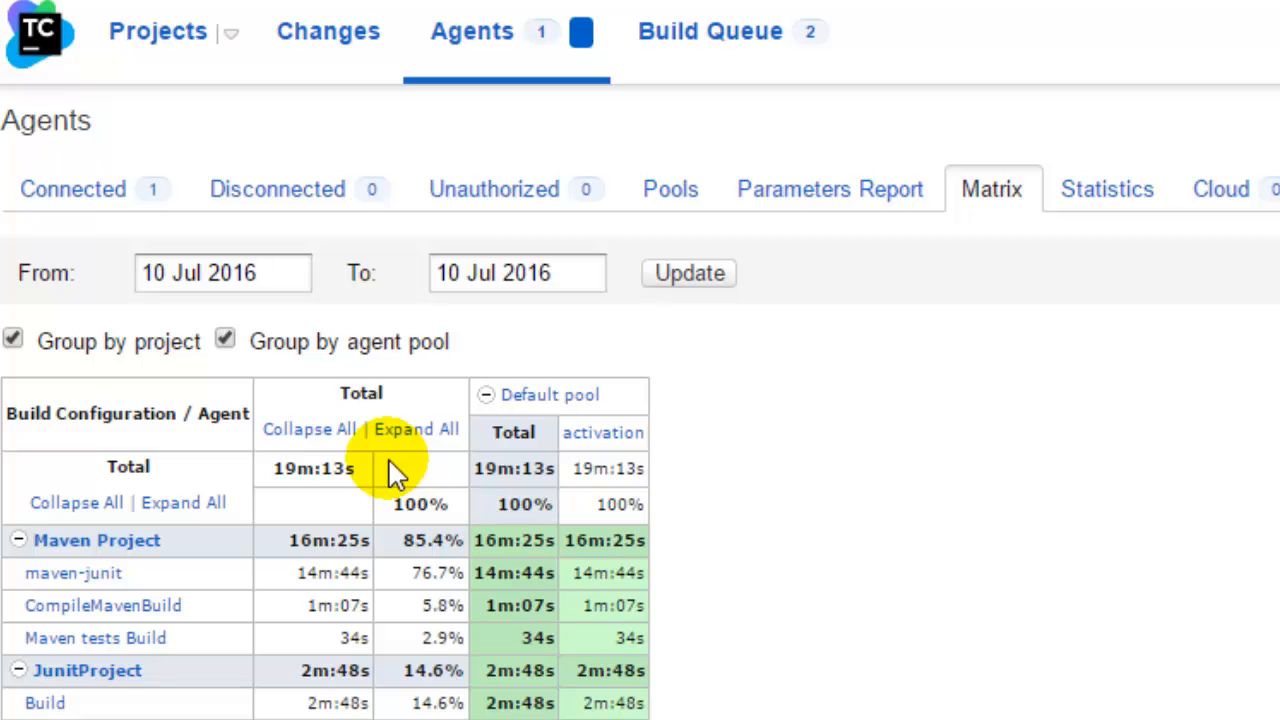
pyautogui.scroll(-2, 395, 475)
pyautogui.scroll(2, 391, 474)
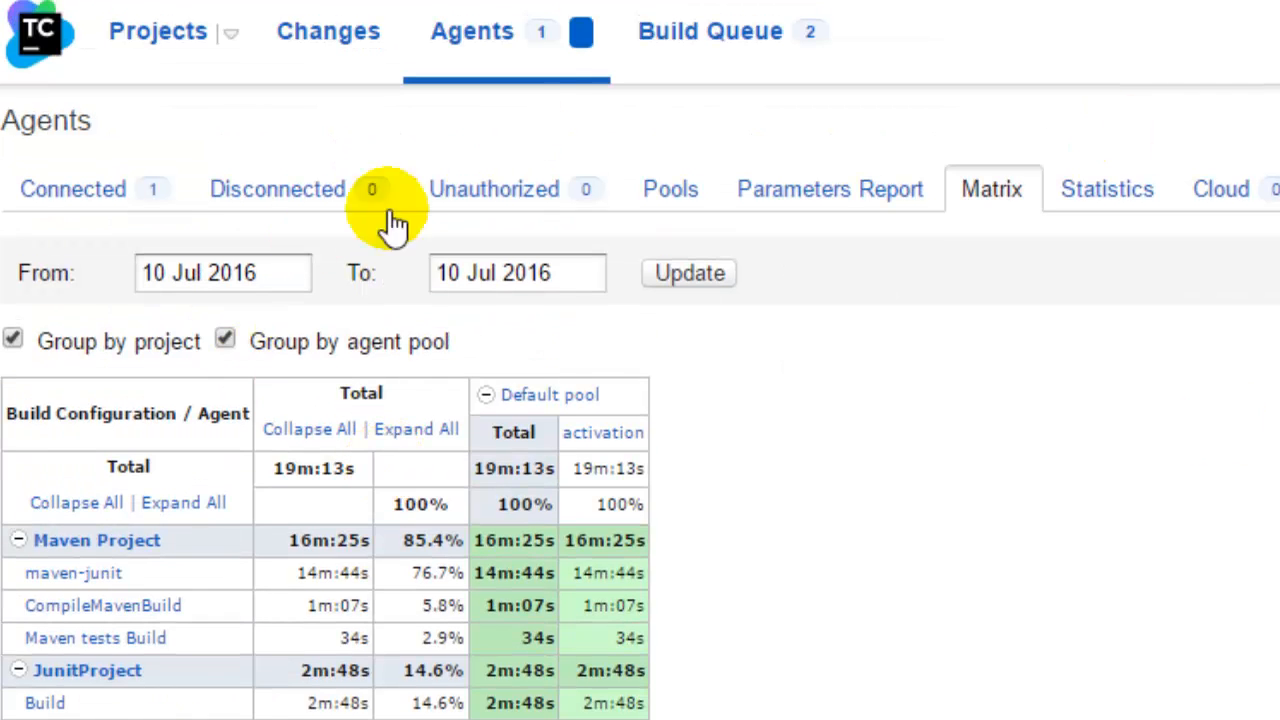
# Expand Vstestrepo in the projects list, move Sample1 to the hidden projects, and return it to the visible projects
pyautogui.click(190, 38)
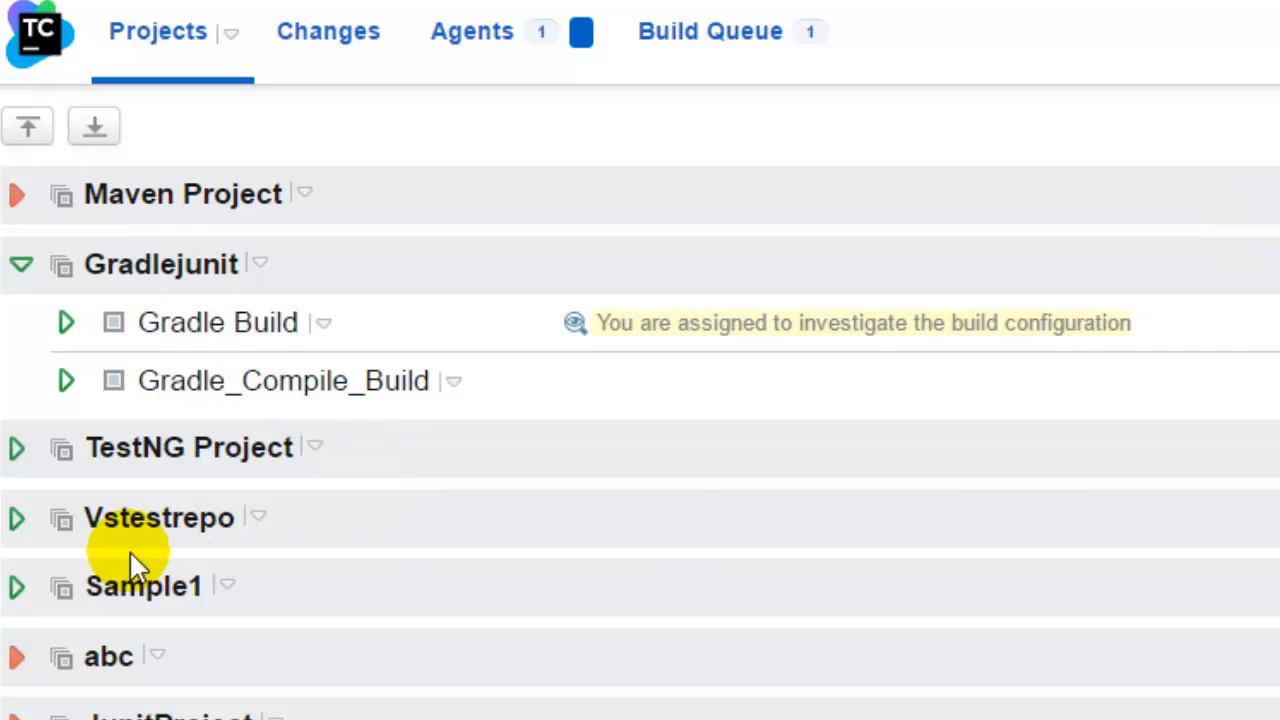
pyautogui.click(17, 519)
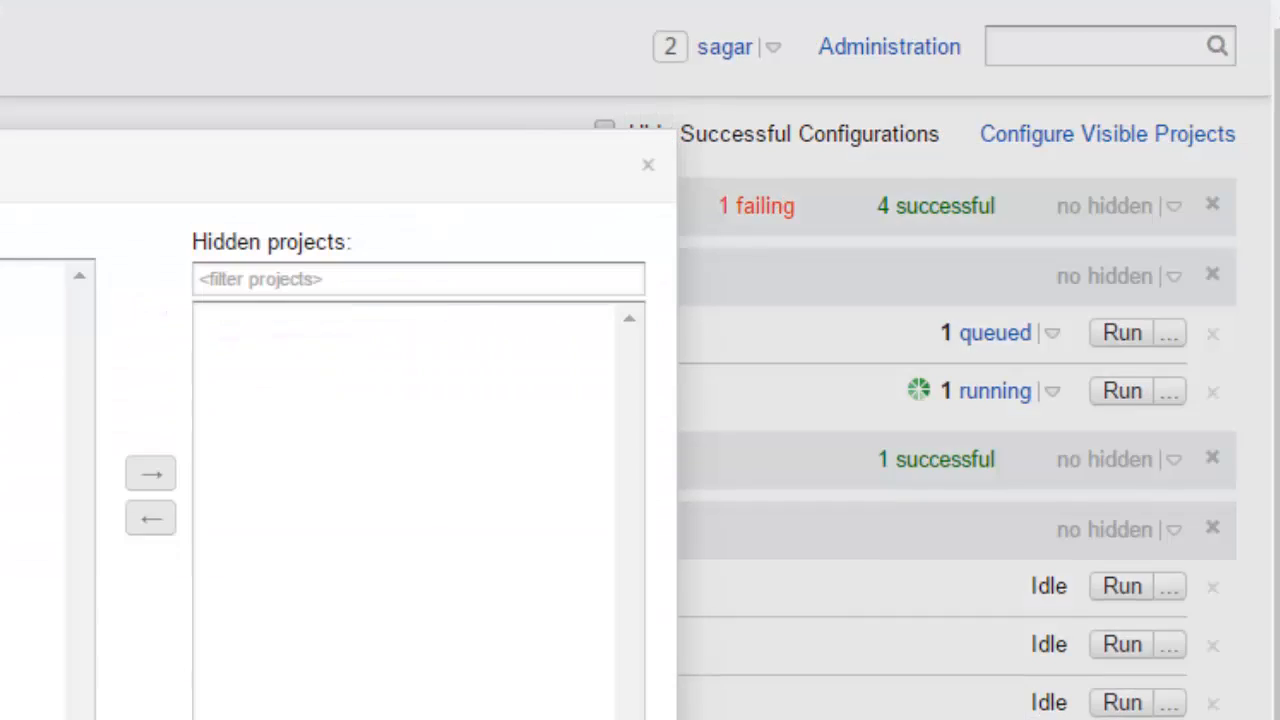
pyautogui.click(28, 282)
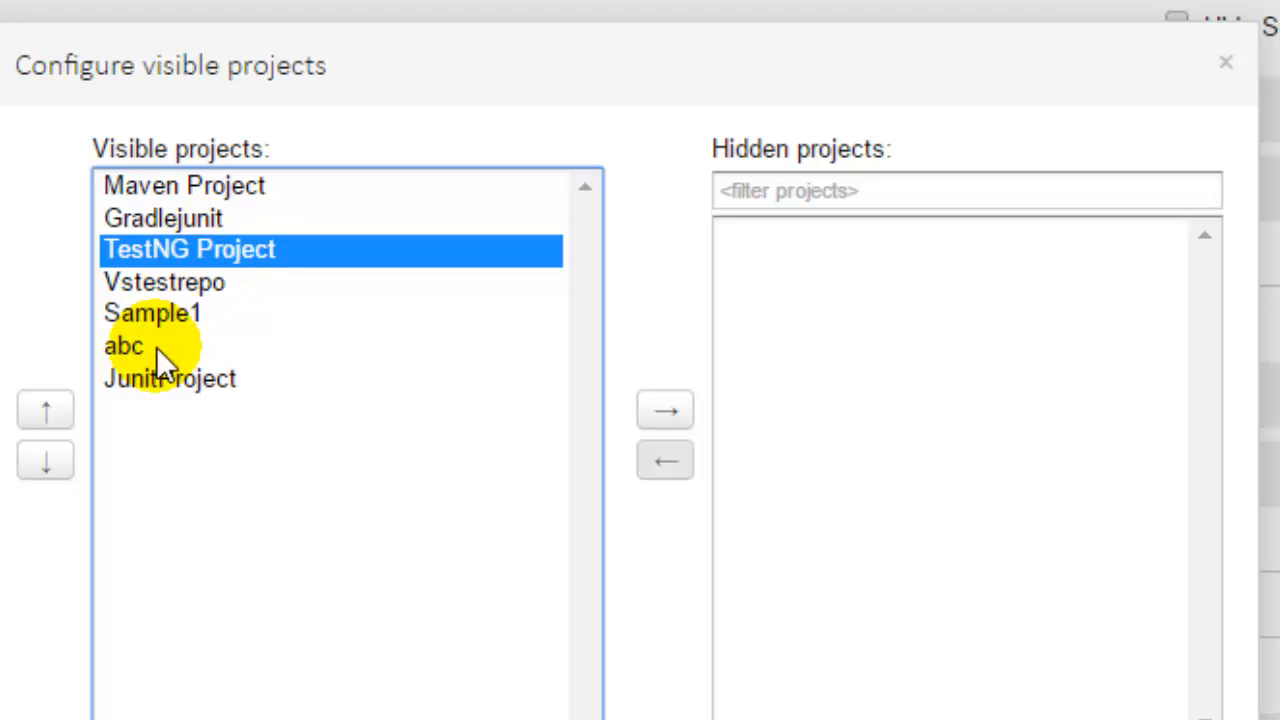
pyautogui.click(158, 316)
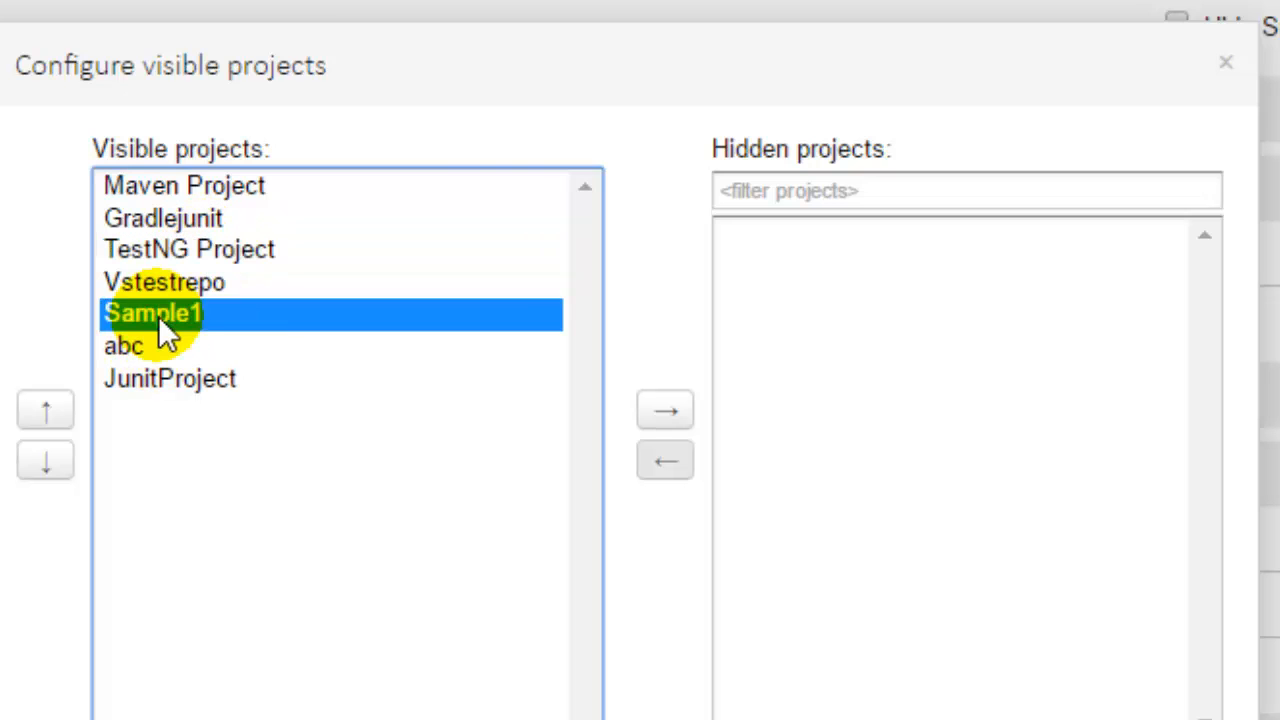
pyautogui.click(665, 411)
pyautogui.press('Return')
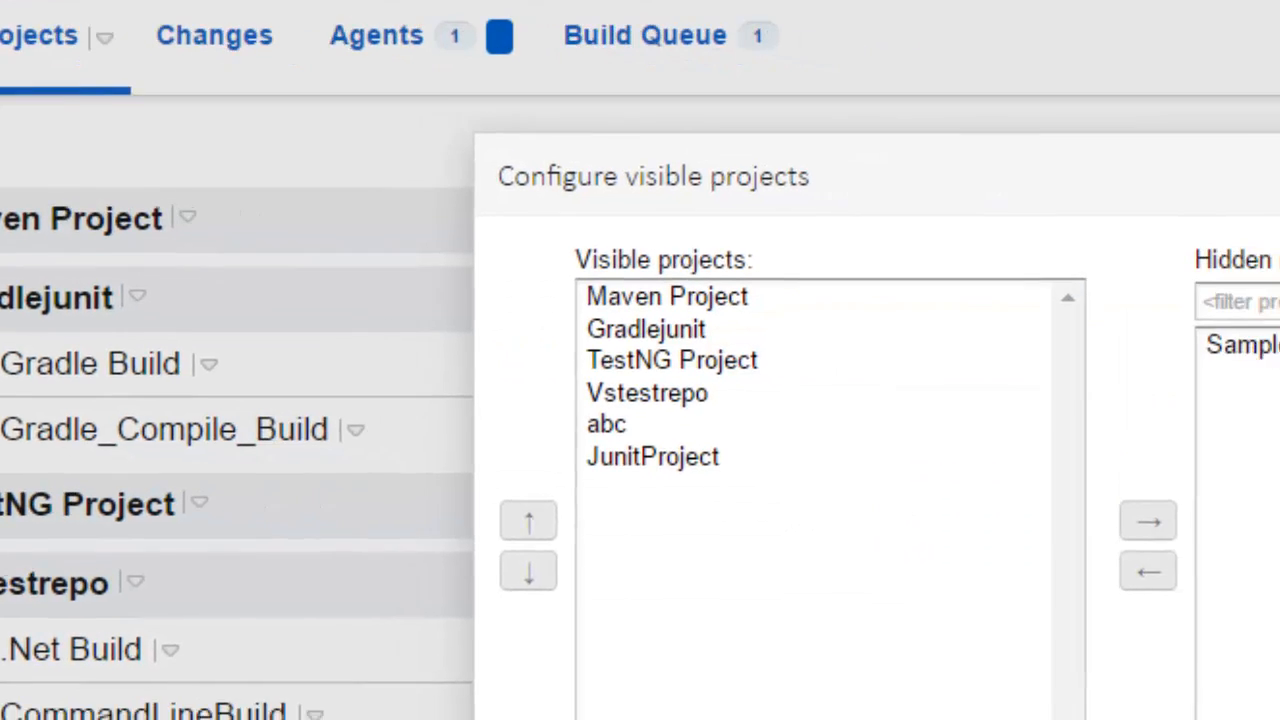
pyautogui.click(1054, 280)
pyautogui.click(732, 487)
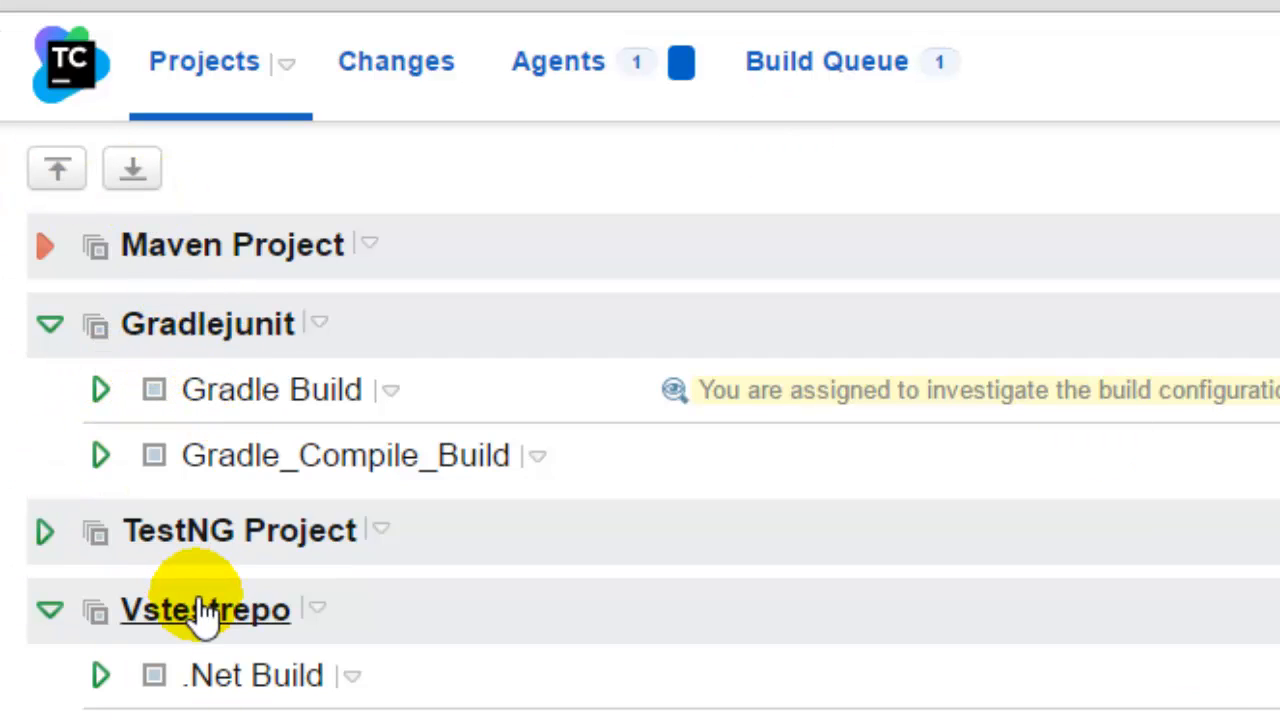
# Examine the shortcut options offered for Gradle Build, TestNG Project and Gradlejunit in the projects list
pyautogui.click(392, 391)
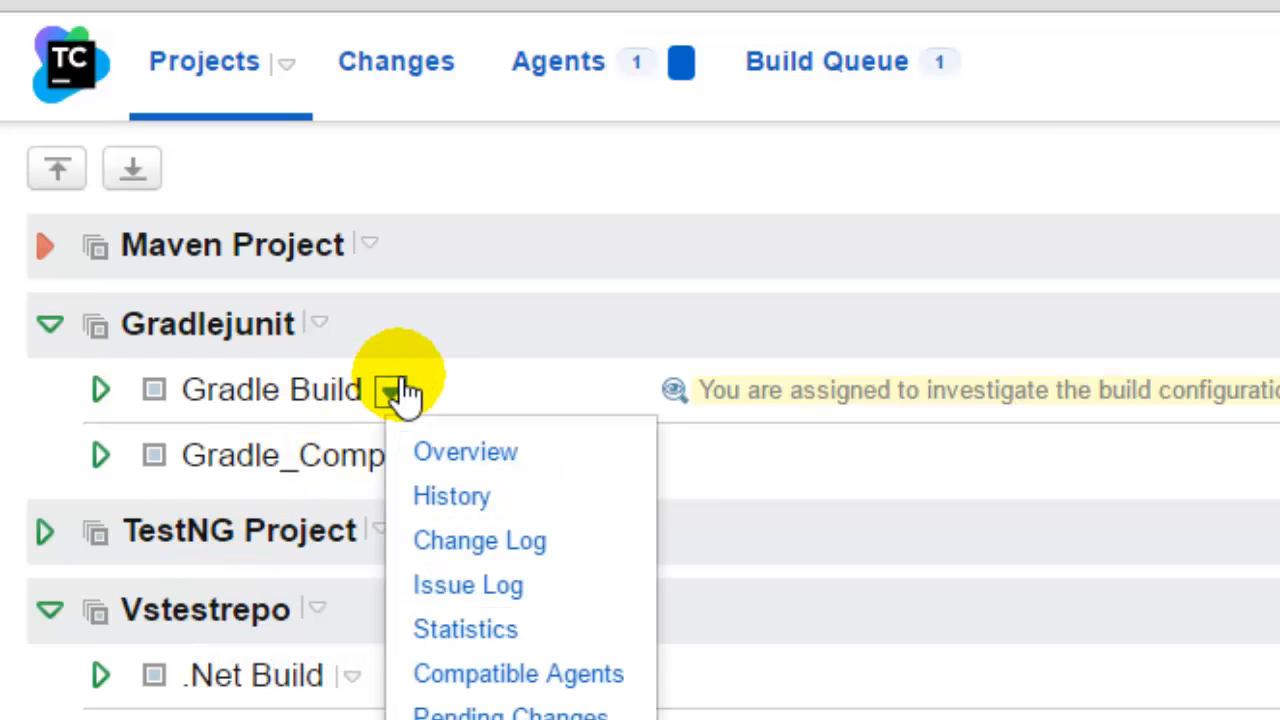
pyautogui.scroll(-3, 512, 630)
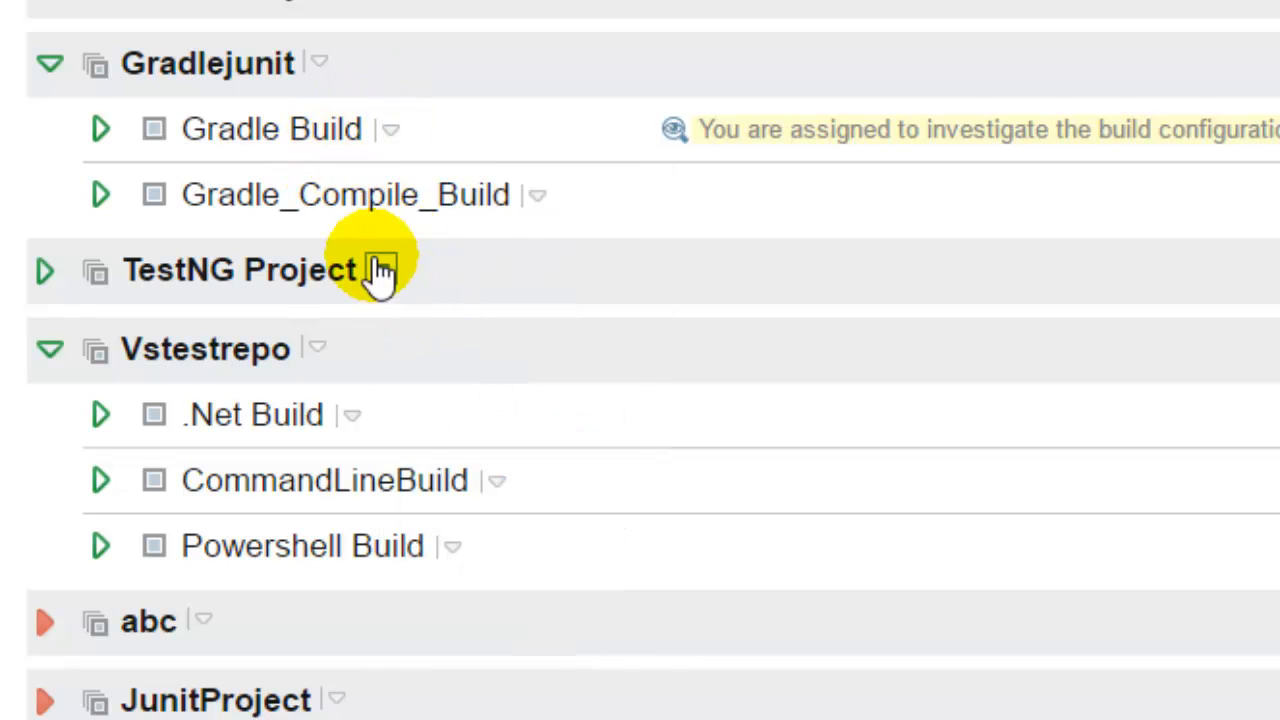
pyautogui.moveTo(381, 270)
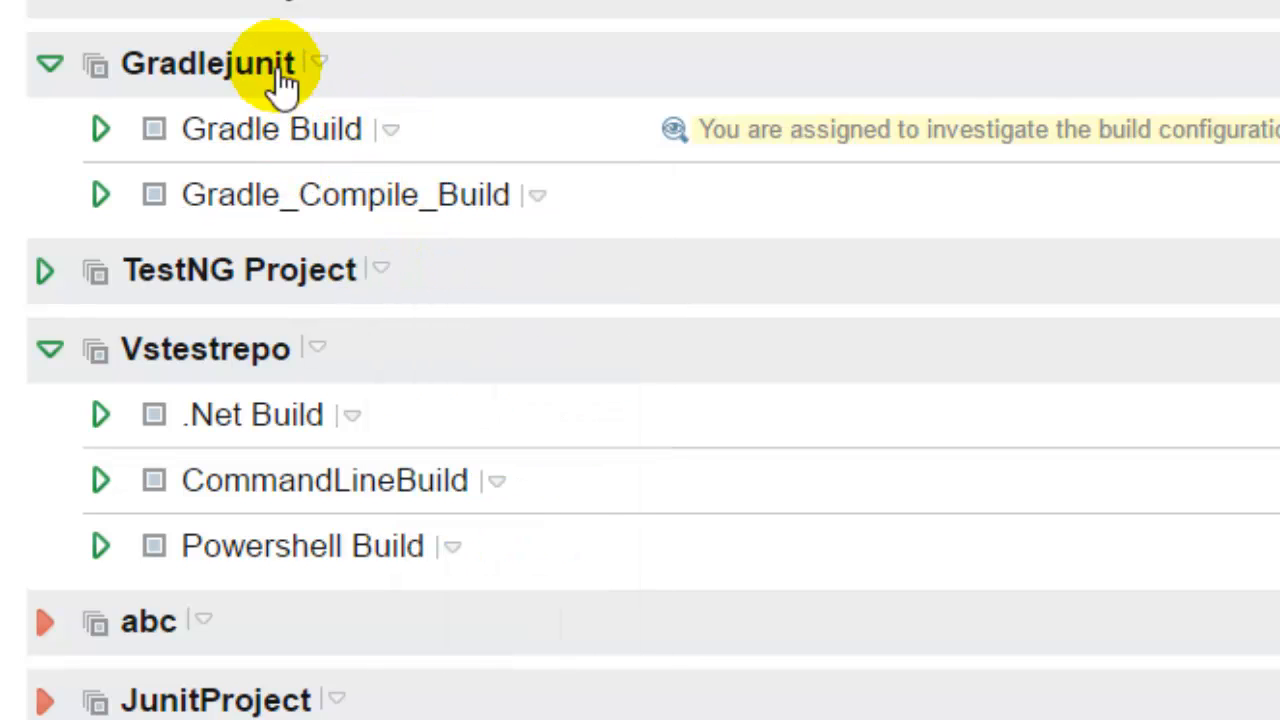
pyautogui.moveTo(320, 70)
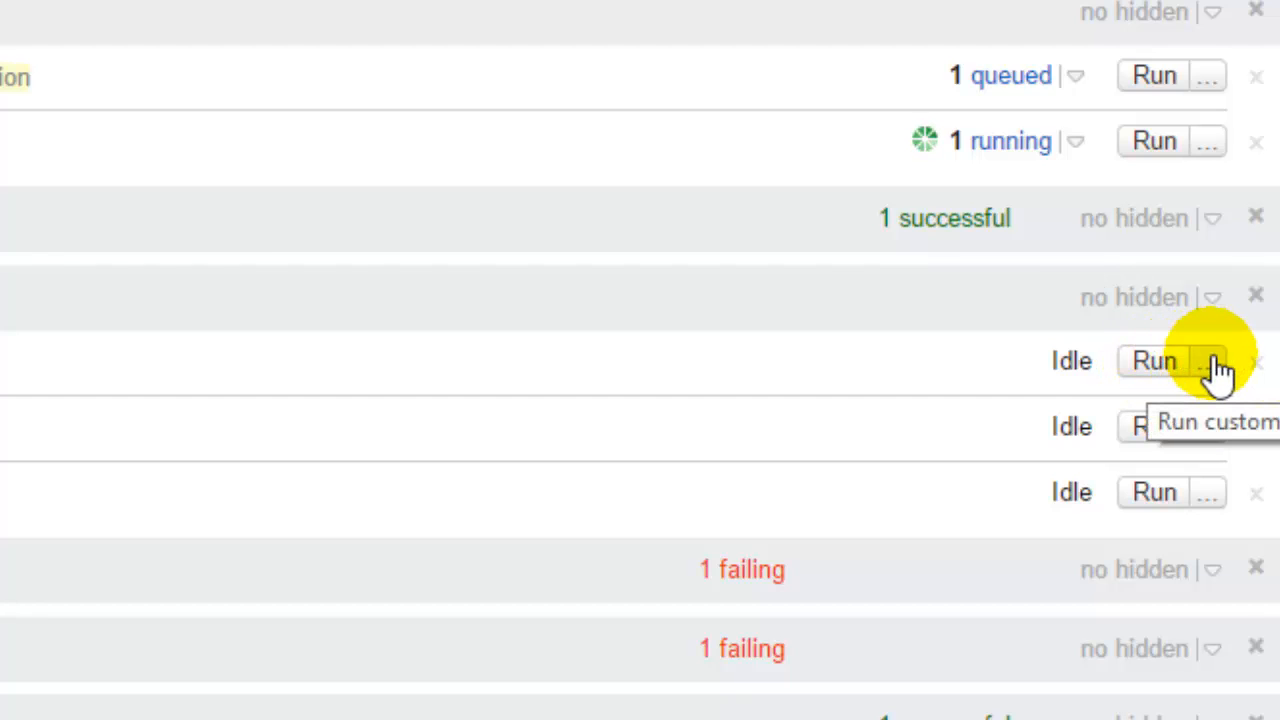
# Examine the custom run options and agent choices for Vstestrepo's .Net Build, and cancel without running it
pyautogui.click(1209, 362)
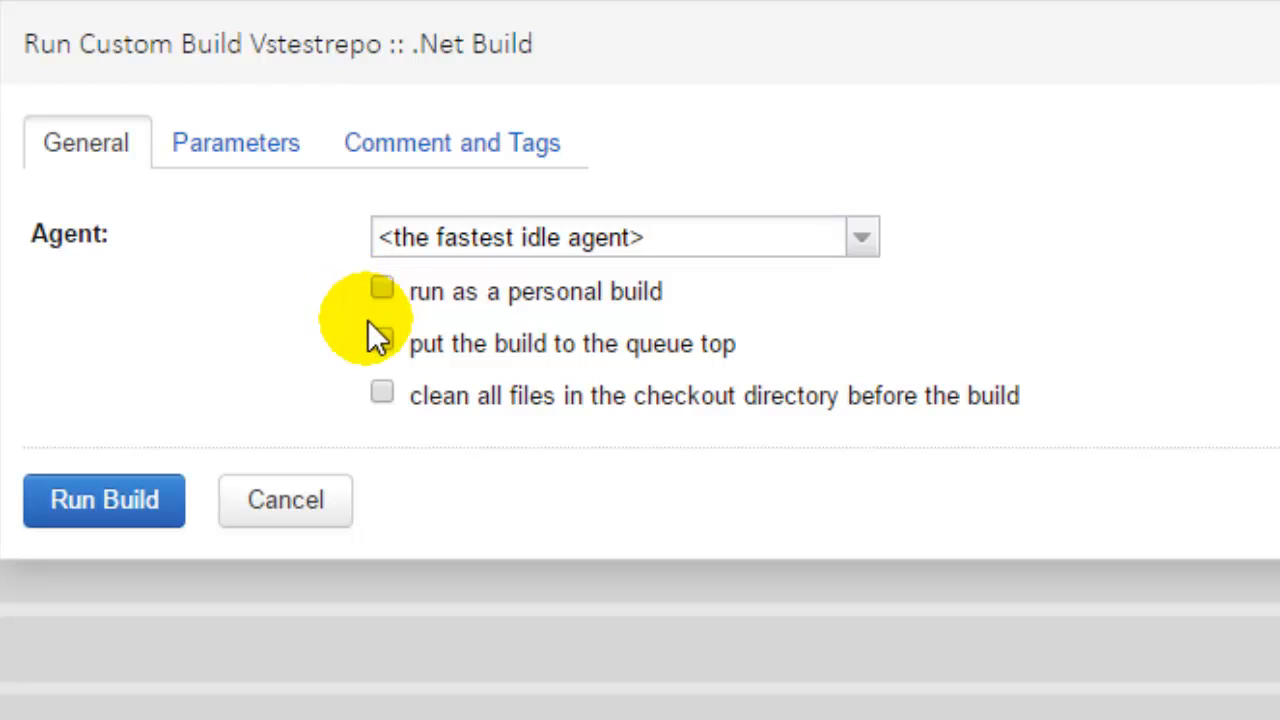
pyautogui.click(651, 226)
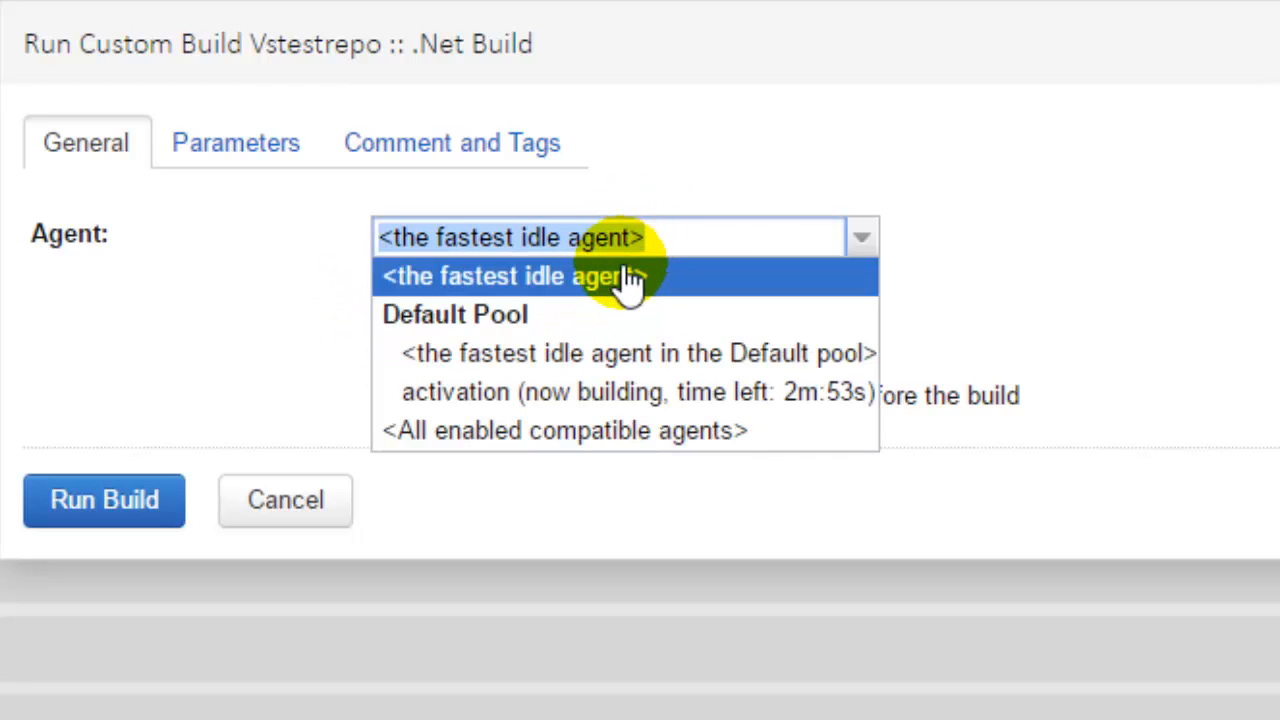
pyautogui.click(306, 241)
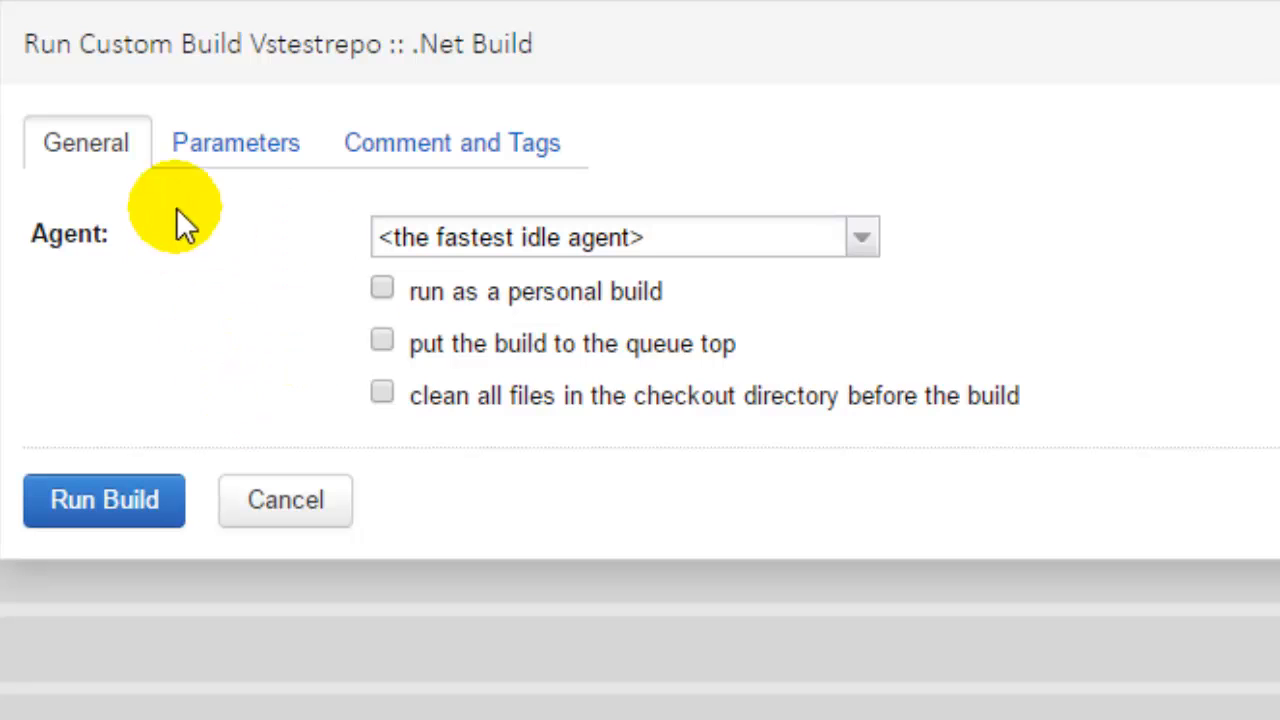
pyautogui.click(343, 508)
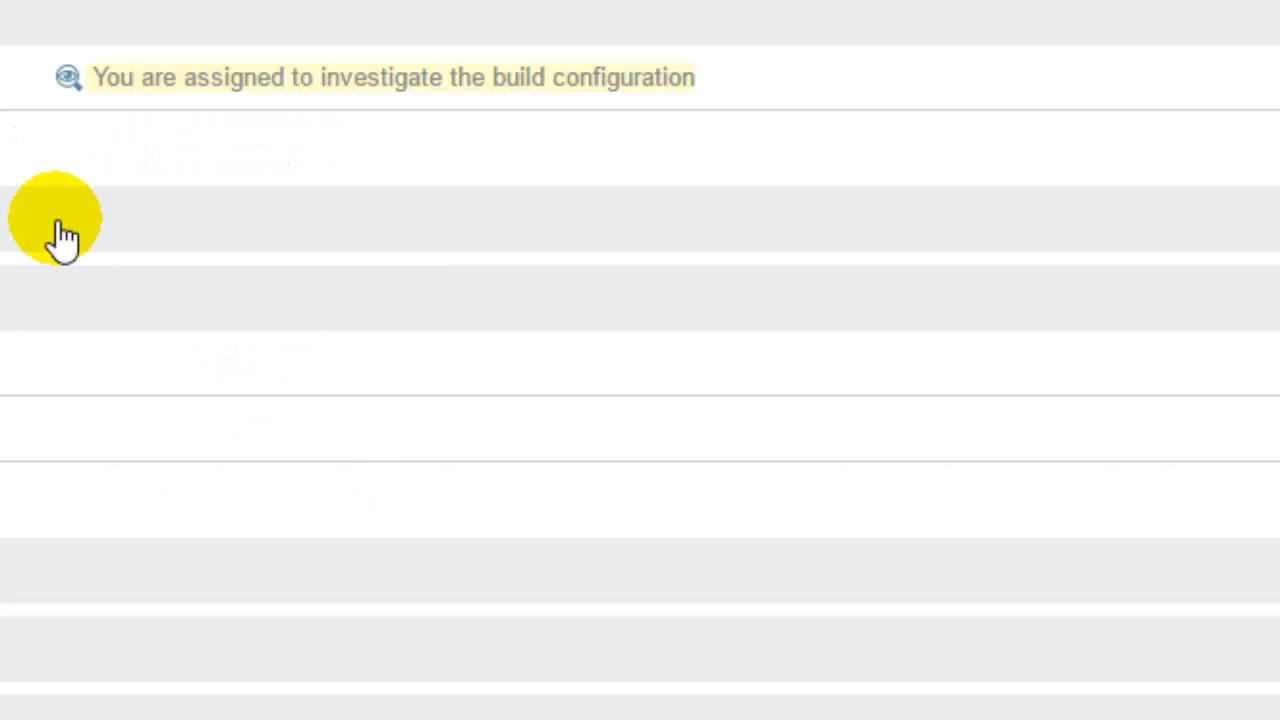